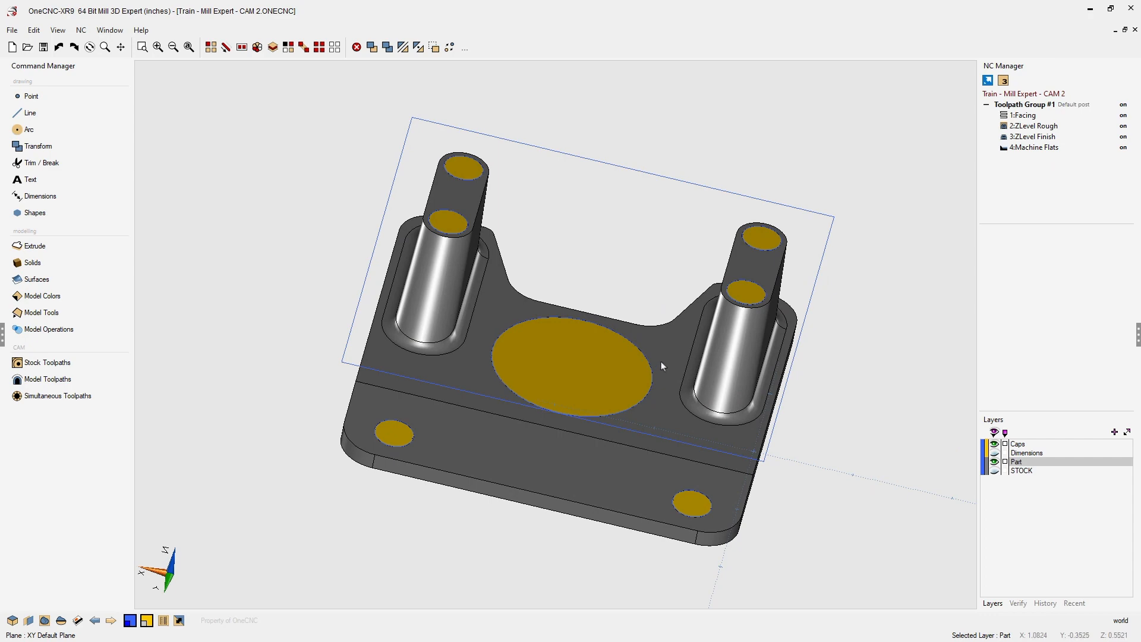
# Hide the Caps layer to inspect the holes beneath the caps, and show the layer again.
pyautogui.moveTo(661, 361); pyautogui.dragTo(628, 339, button='middle')
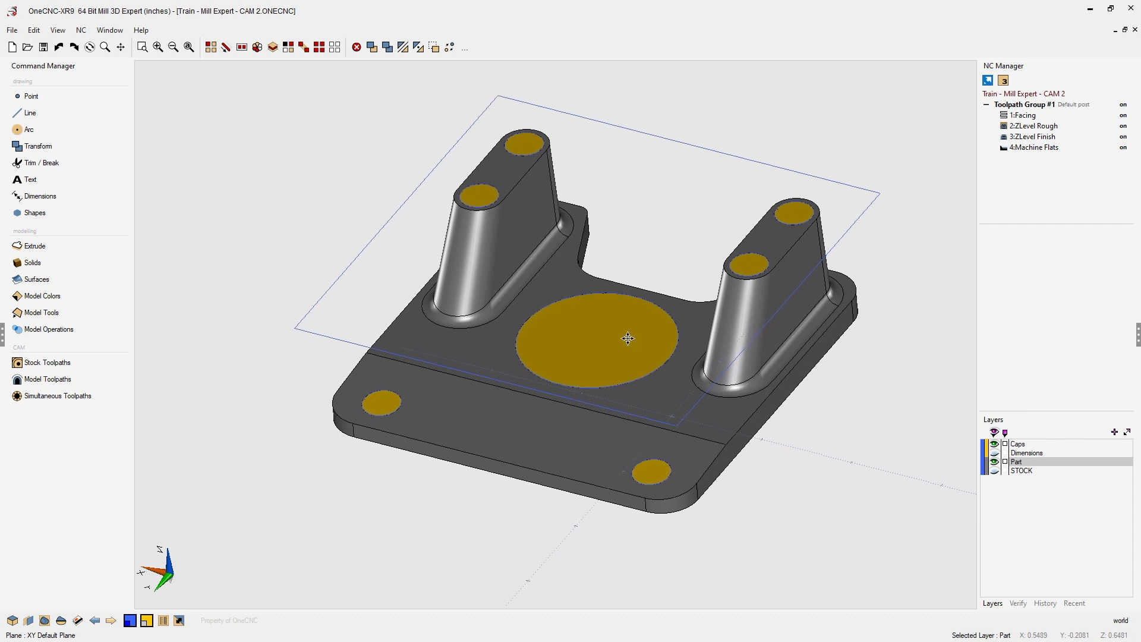
pyautogui.scroll(3, 592, 366)
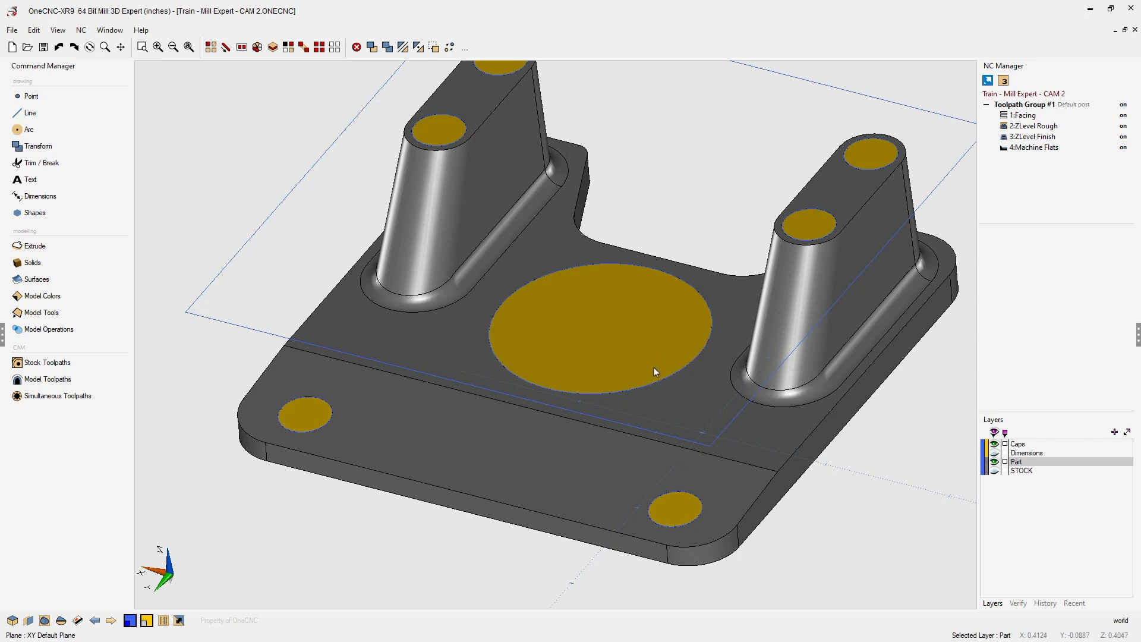
pyautogui.click(994, 444)
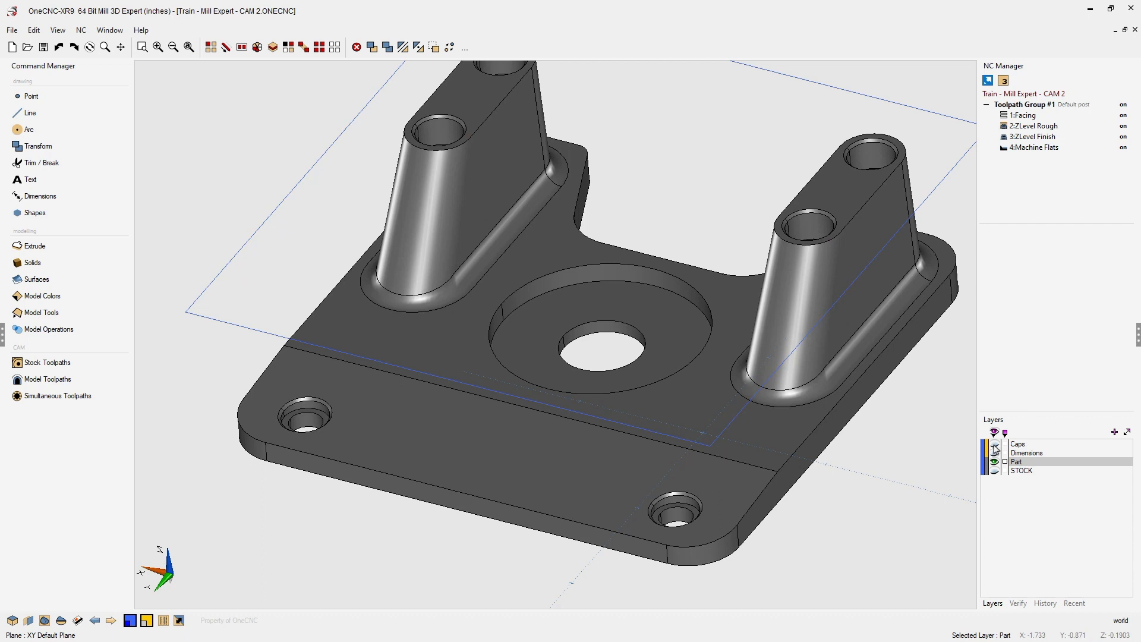
pyautogui.click(994, 445)
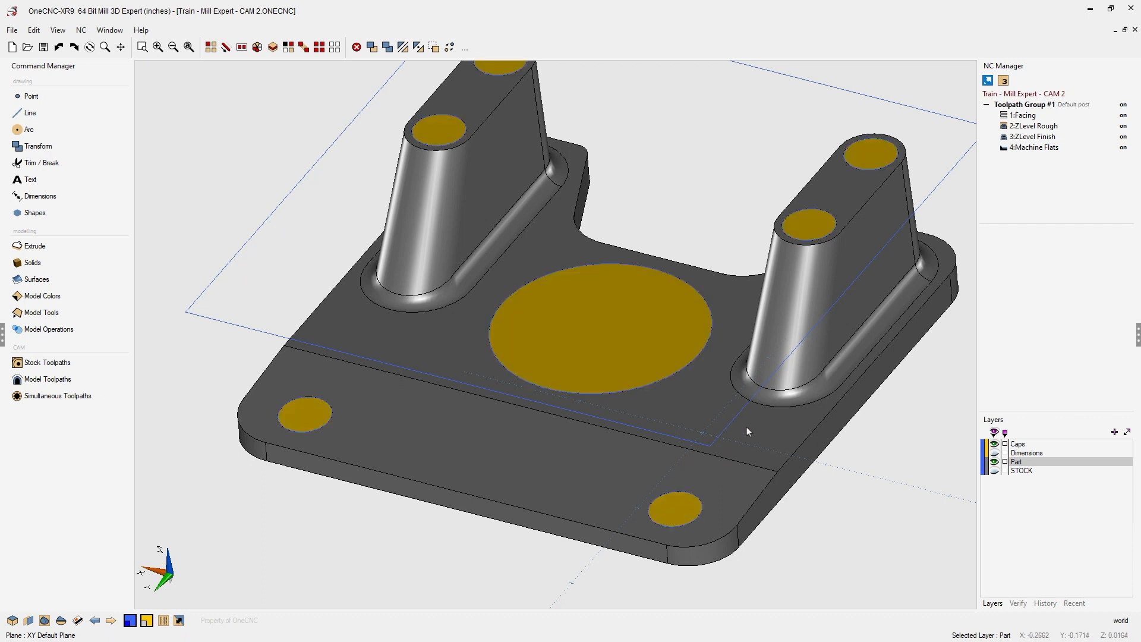
pyautogui.scroll(-1, 696, 416)
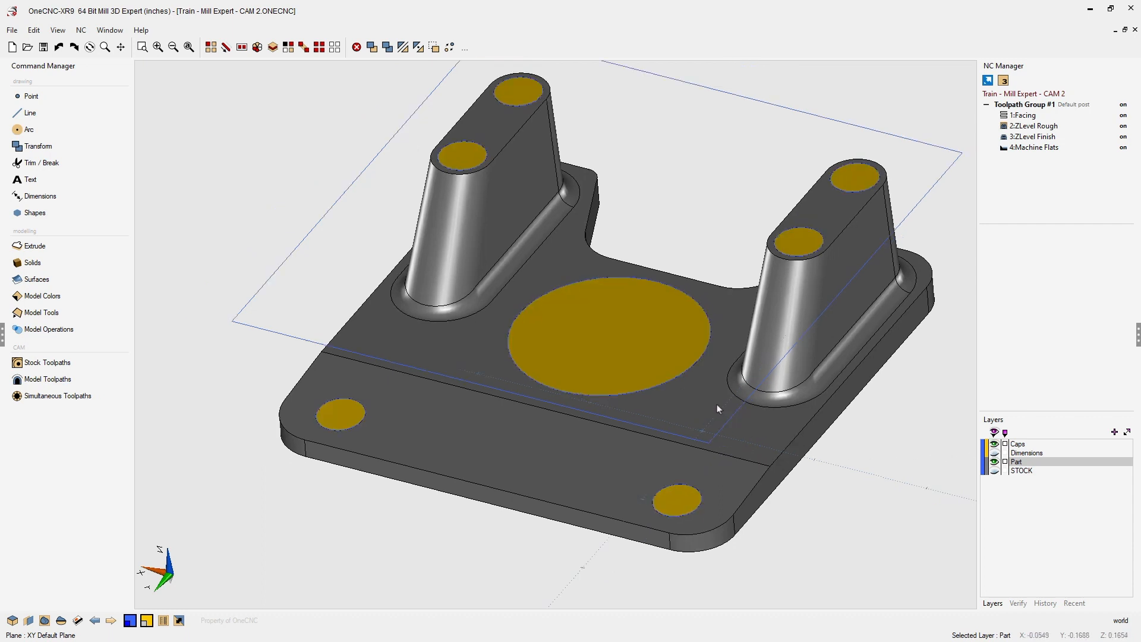
pyautogui.moveTo(717, 404); pyautogui.dragTo(709, 416, button='middle')
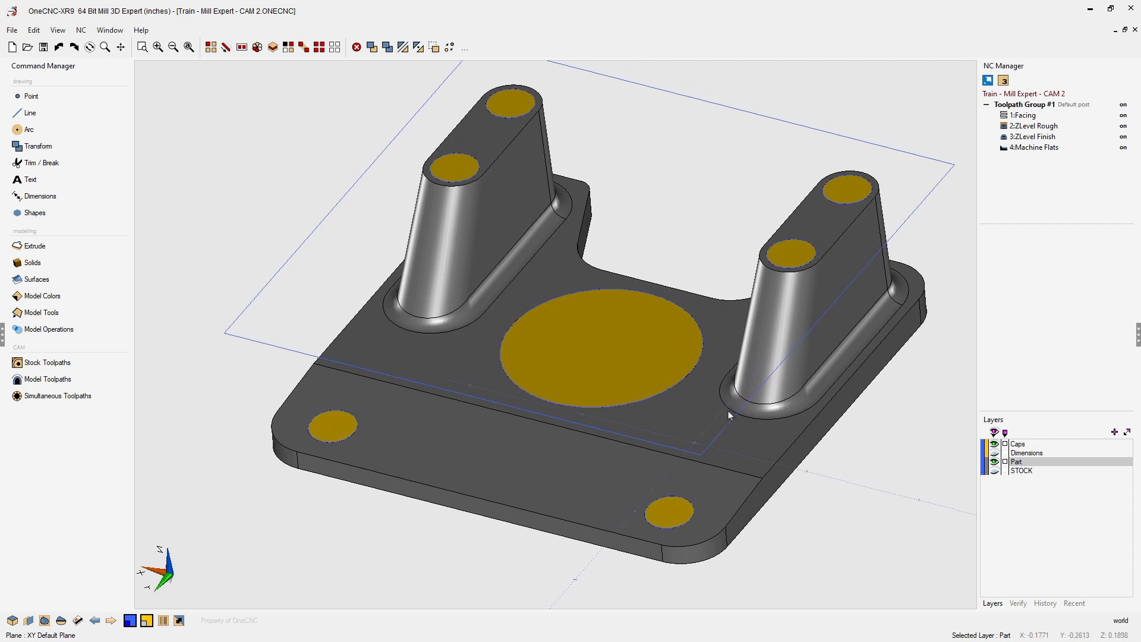
# Start a Planar finish face toolpath on the plate's front face, including its two small hole caps.
pyautogui.click(60, 379)
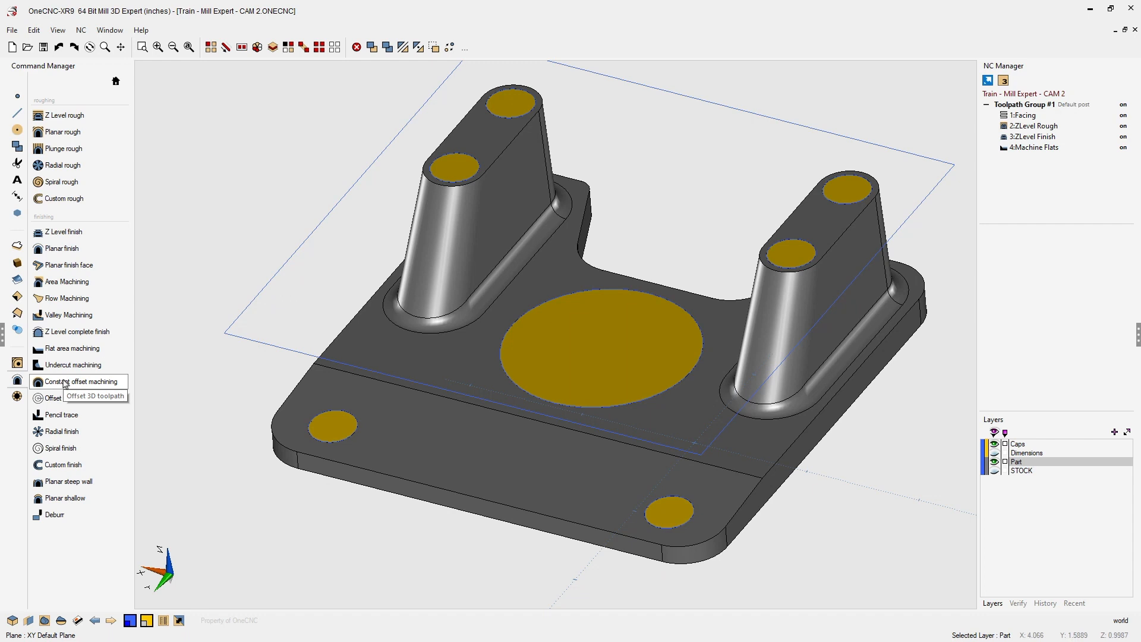
pyautogui.click(76, 269)
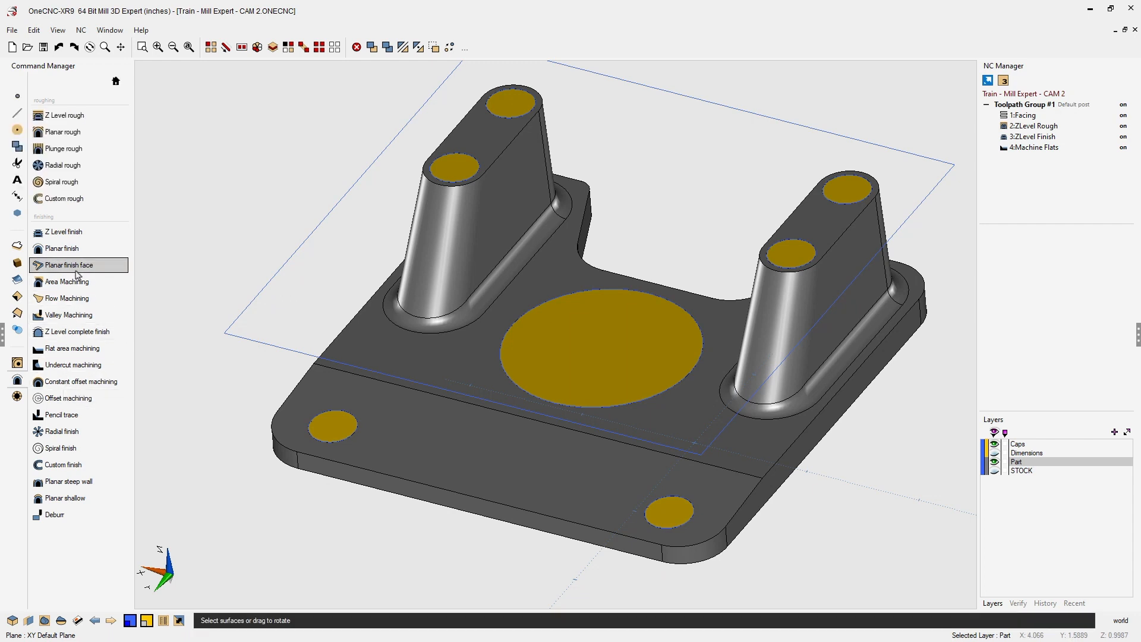
pyautogui.click(330, 390)
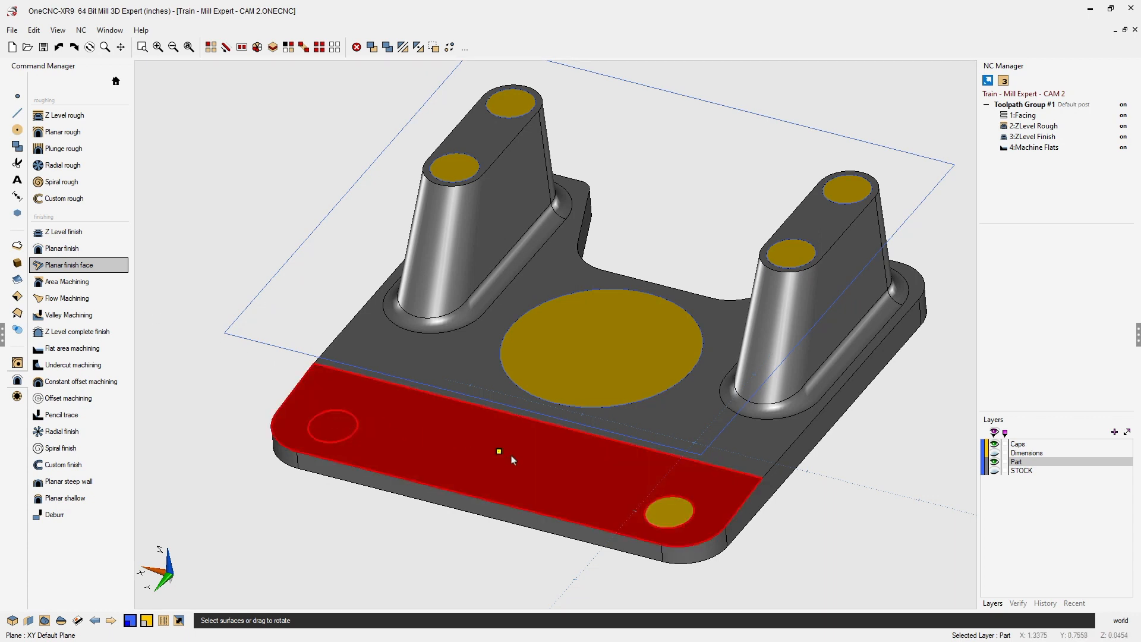
pyautogui.click(667, 513)
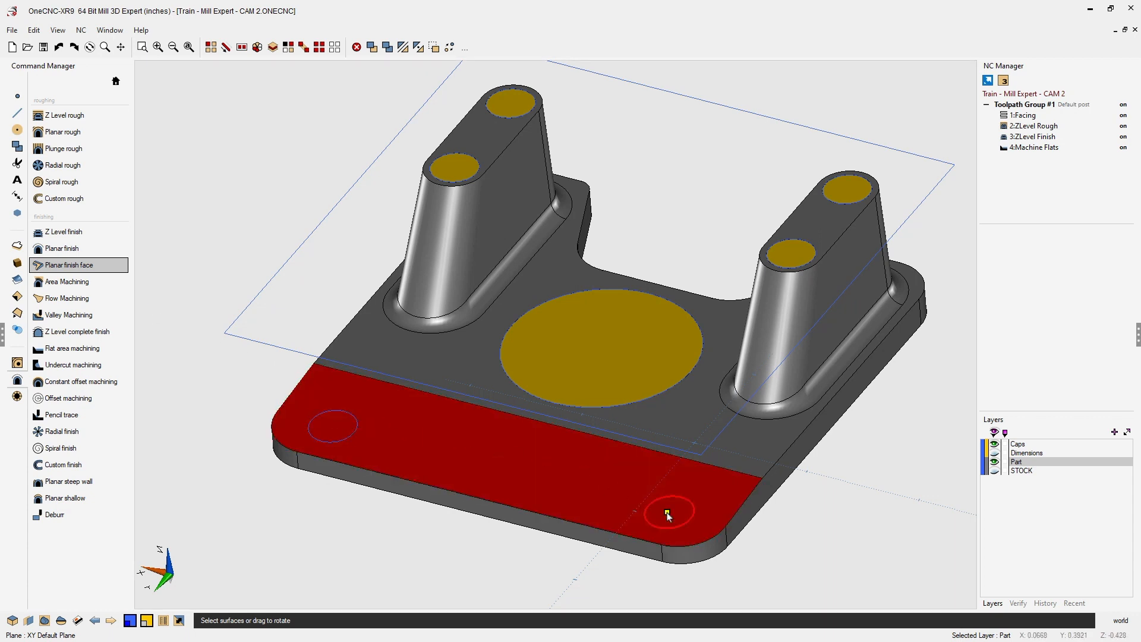
pyautogui.rightClick(846, 507)
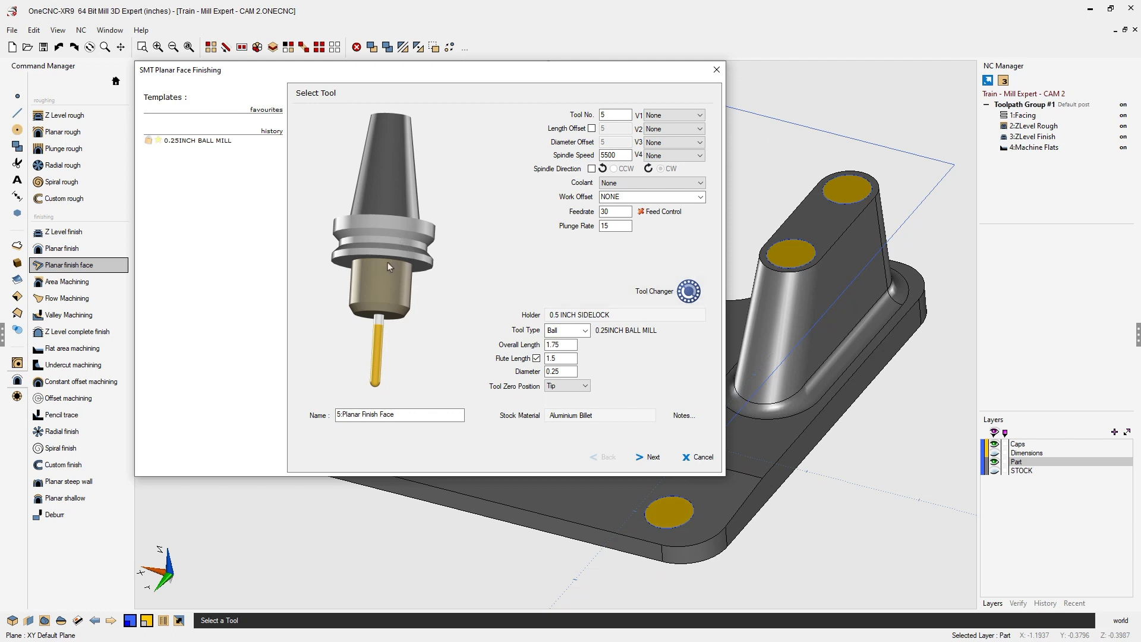
# Review the recent tools and the End, Bull, Drill and Facing types of the tool library.
pyautogui.click(669, 293)
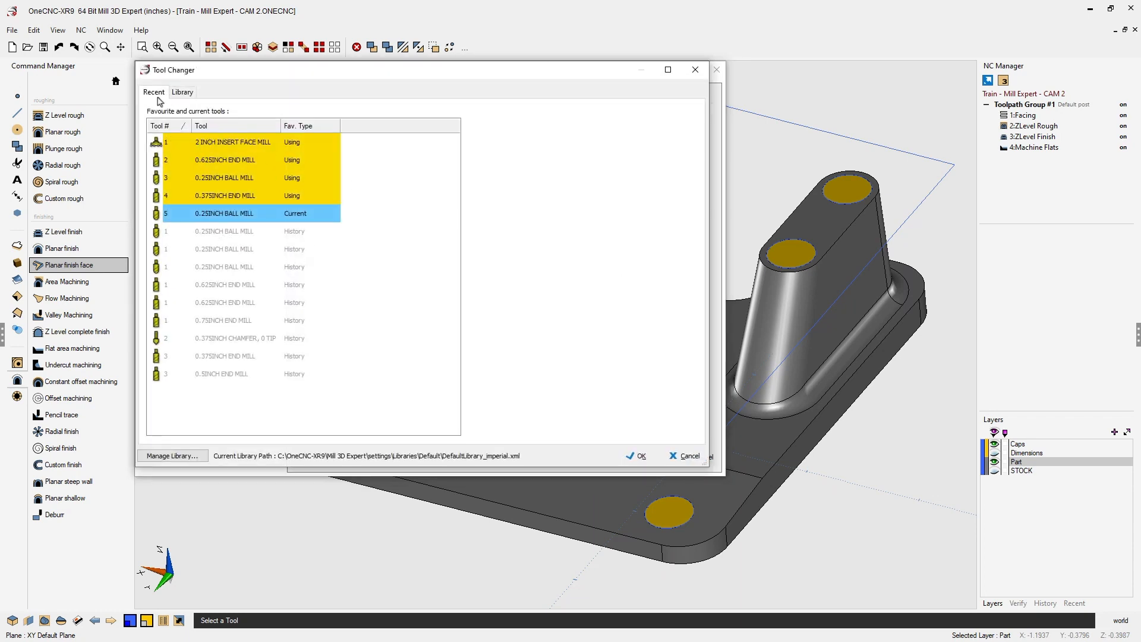
pyautogui.click(208, 144)
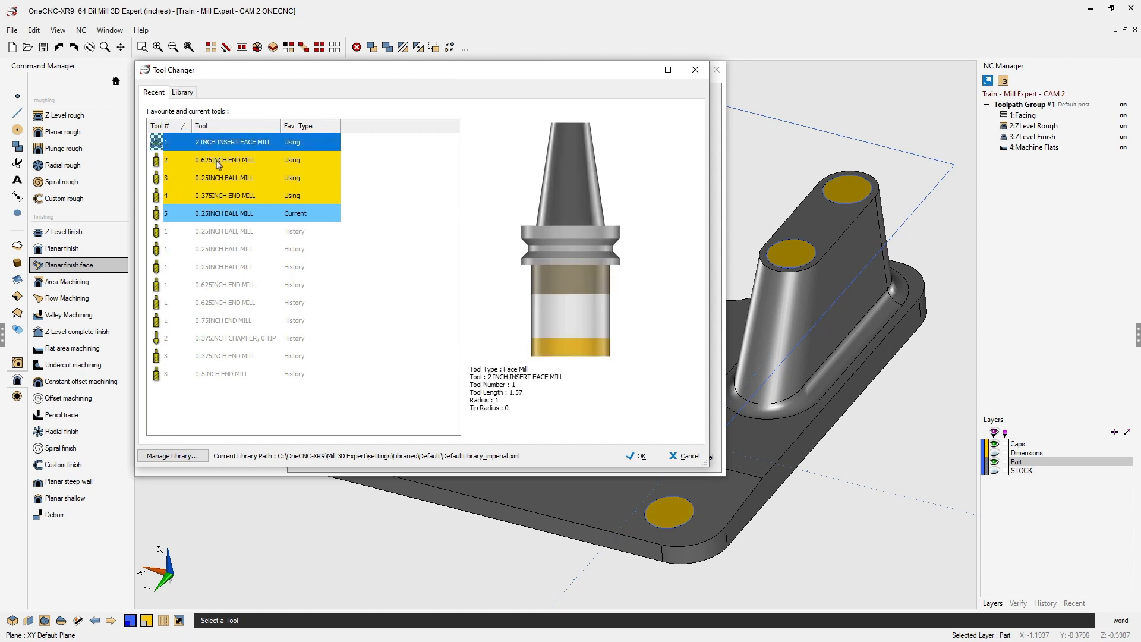
pyautogui.click(217, 163)
pyautogui.click(223, 180)
pyautogui.click(226, 199)
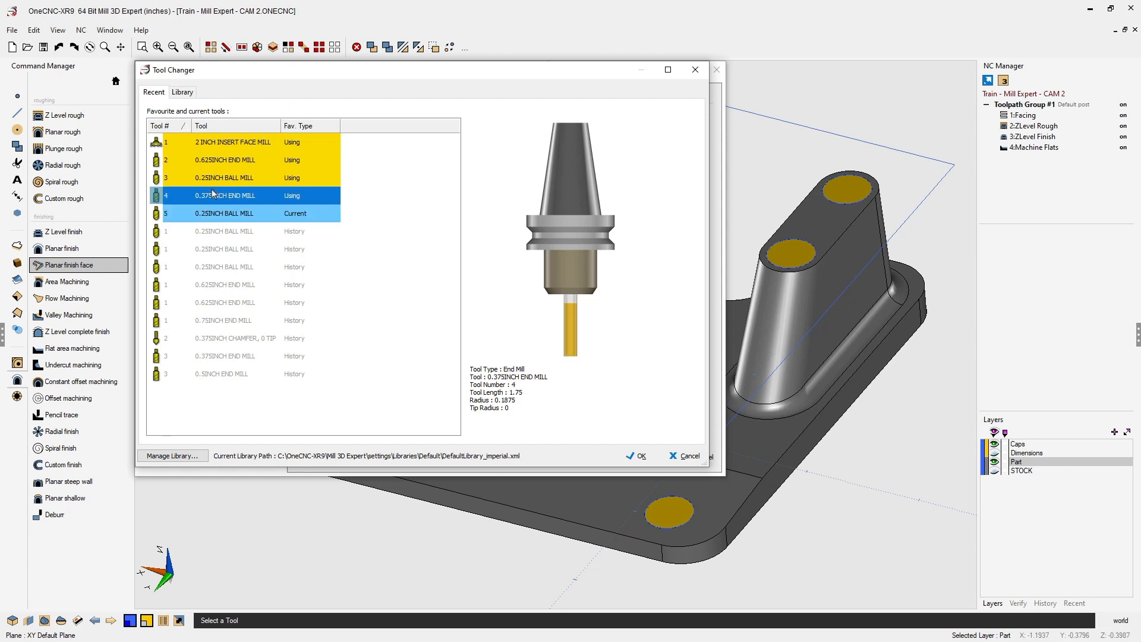
pyautogui.click(183, 94)
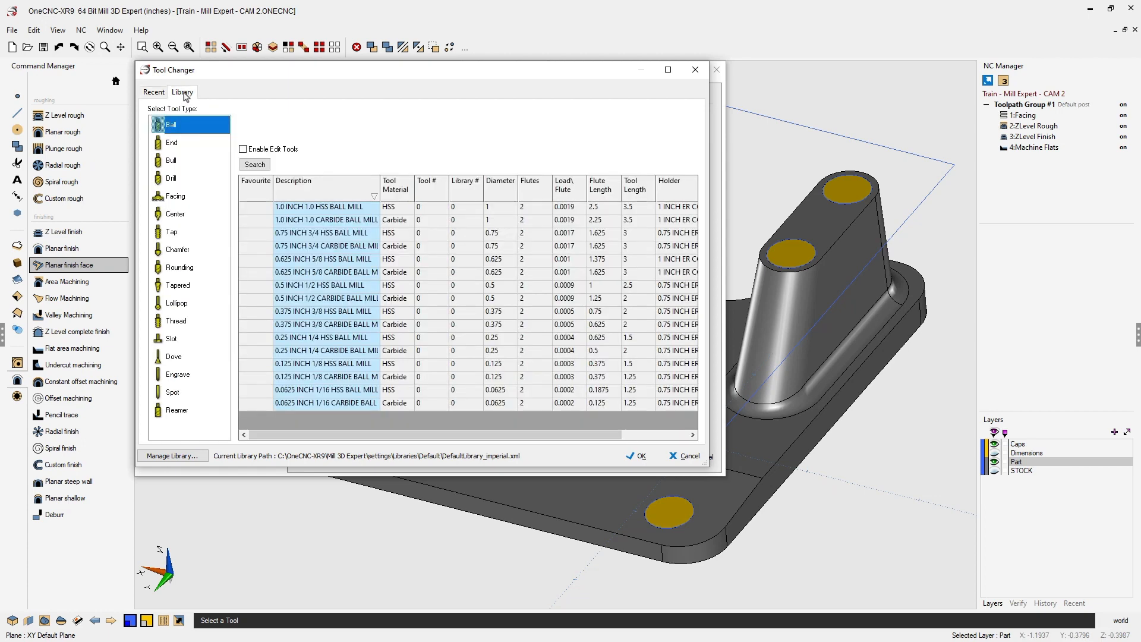
pyautogui.click(177, 145)
pyautogui.click(177, 159)
pyautogui.click(176, 179)
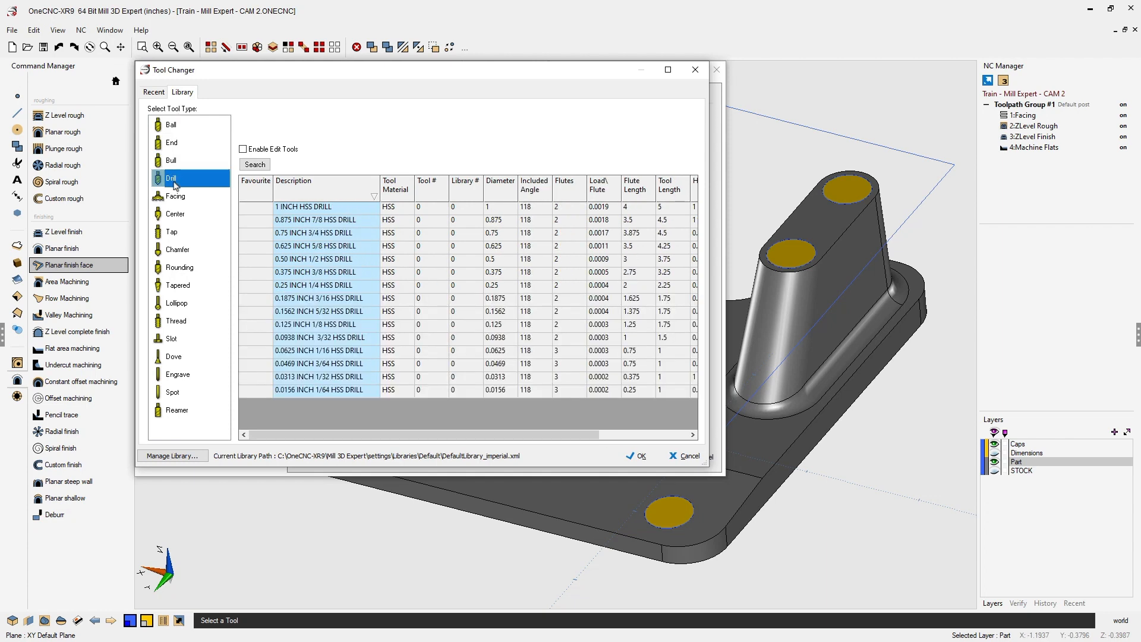
pyautogui.click(177, 197)
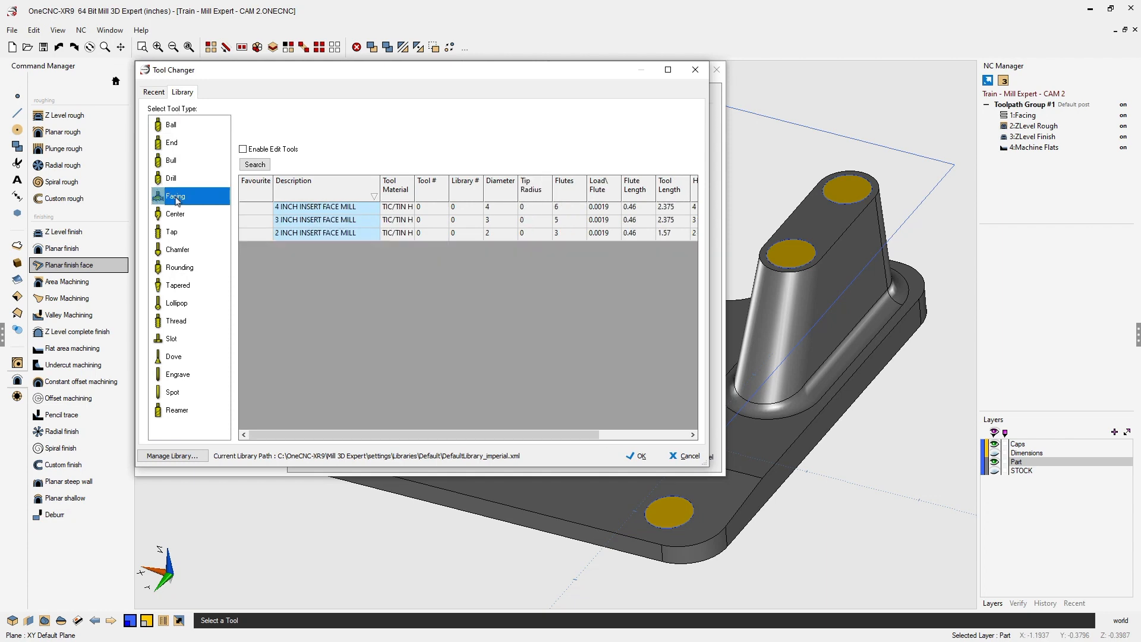
# Select the 0.25 INCH 1/4 HSS BALL MILL from the library's ball tools for the toolpath.
pyautogui.click(175, 127)
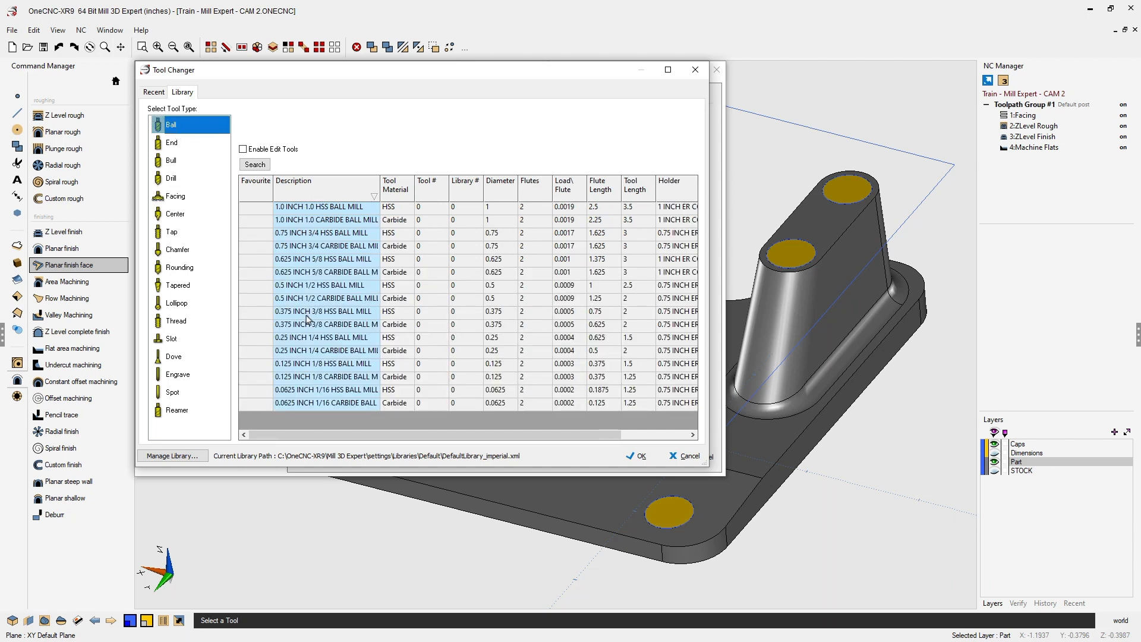
pyautogui.click(321, 338)
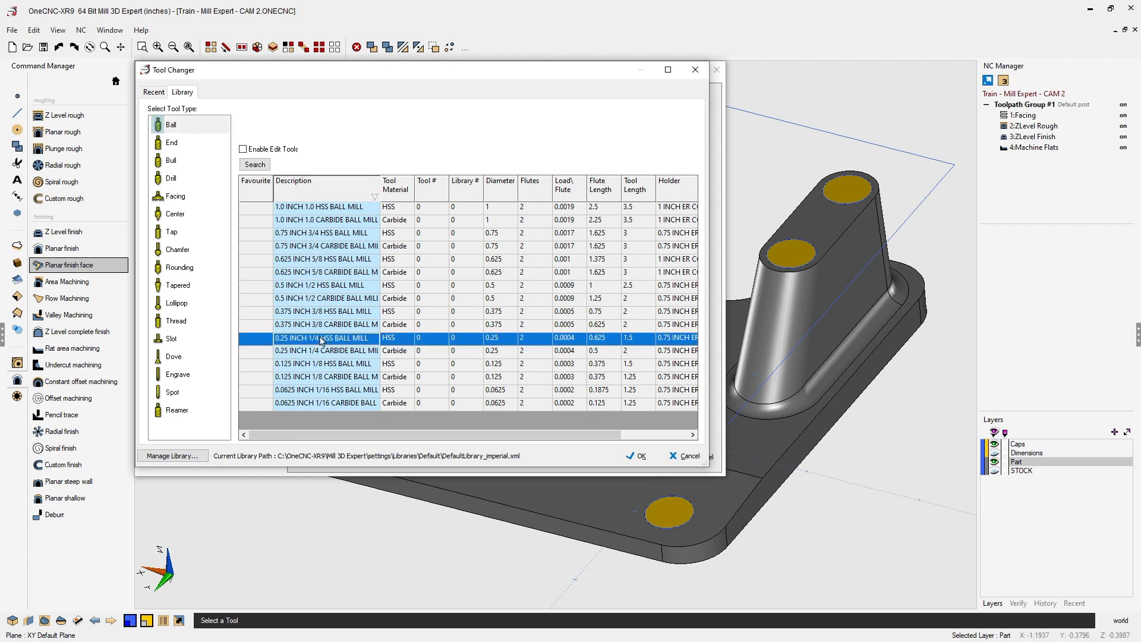
pyautogui.click(638, 456)
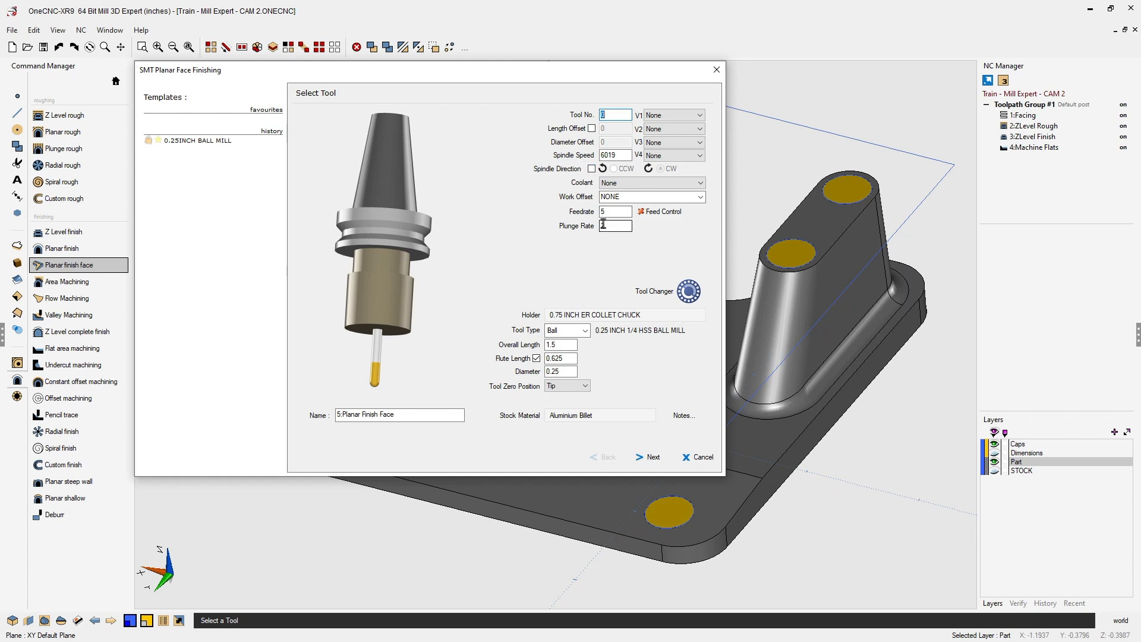
pyautogui.click(689, 291)
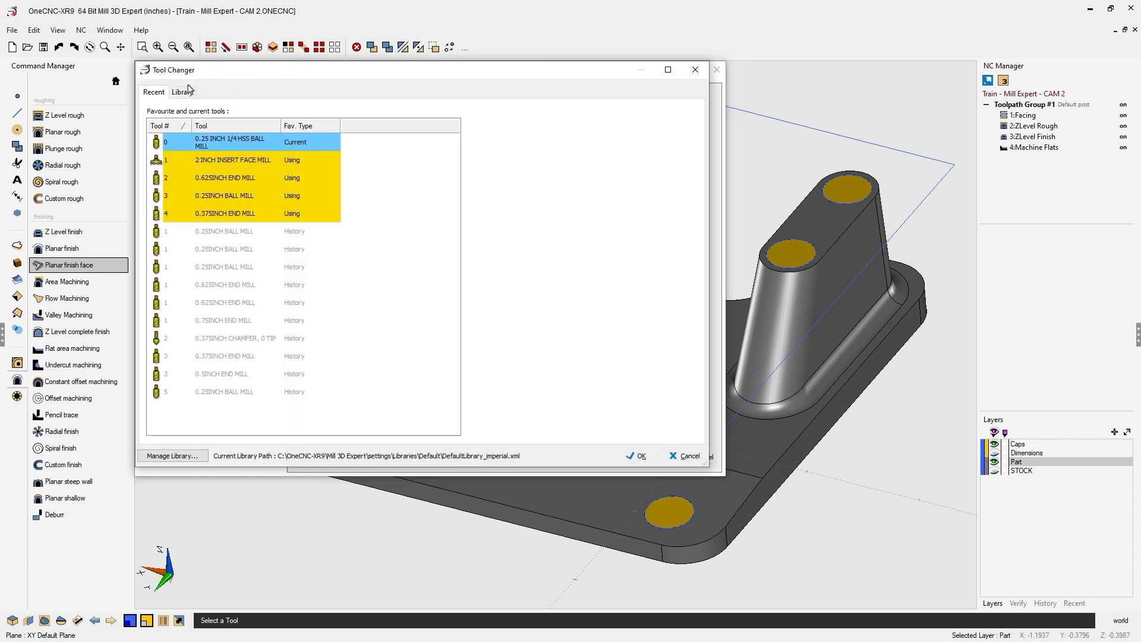
pyautogui.click(188, 91)
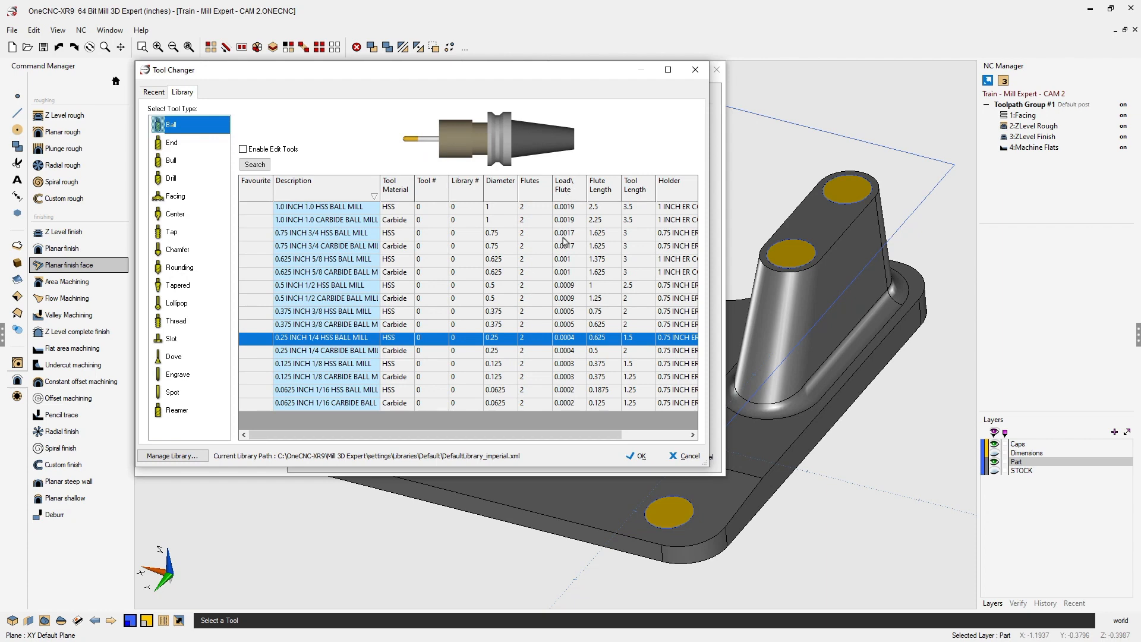
pyautogui.click(688, 457)
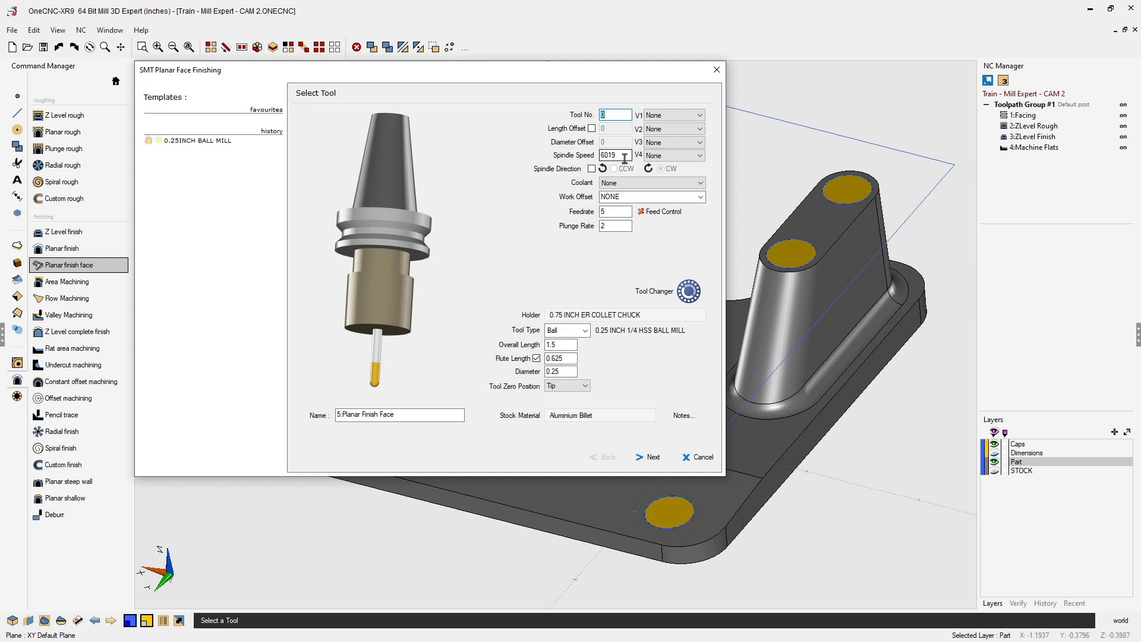
# Set the spindle speed to 6000, tool number to 5, feedrate to 10 and plunge rate to 5.
pyautogui.moveTo(624, 158); pyautogui.dragTo(600, 161)
pyautogui.write('6')
pyautogui.click(602, 114)
pyautogui.click(600, 212)
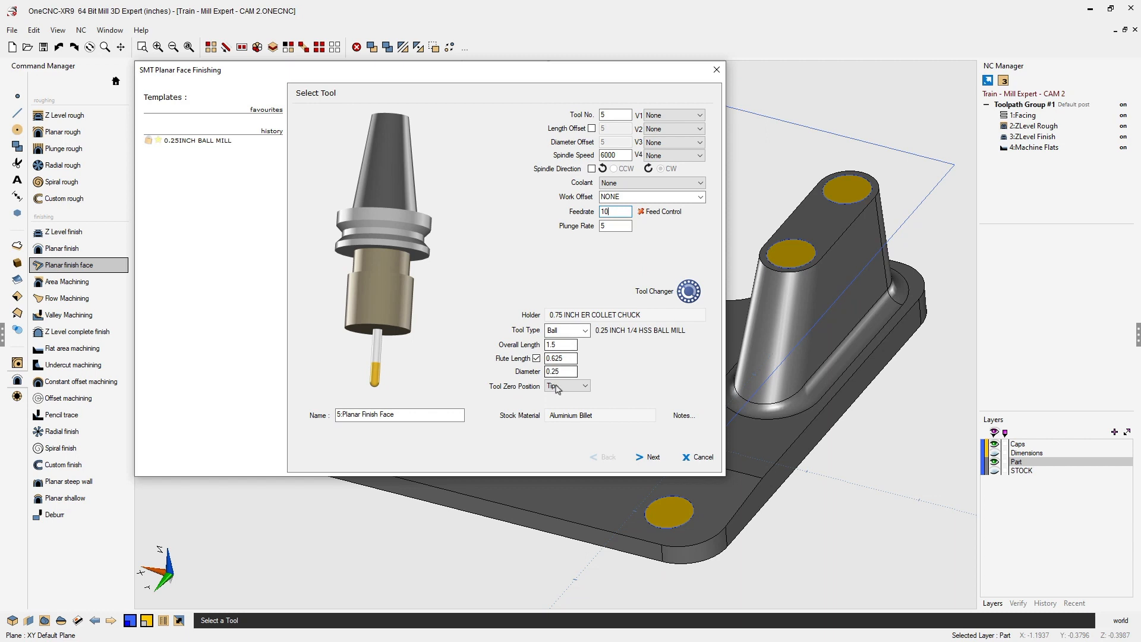
pyautogui.click(653, 459)
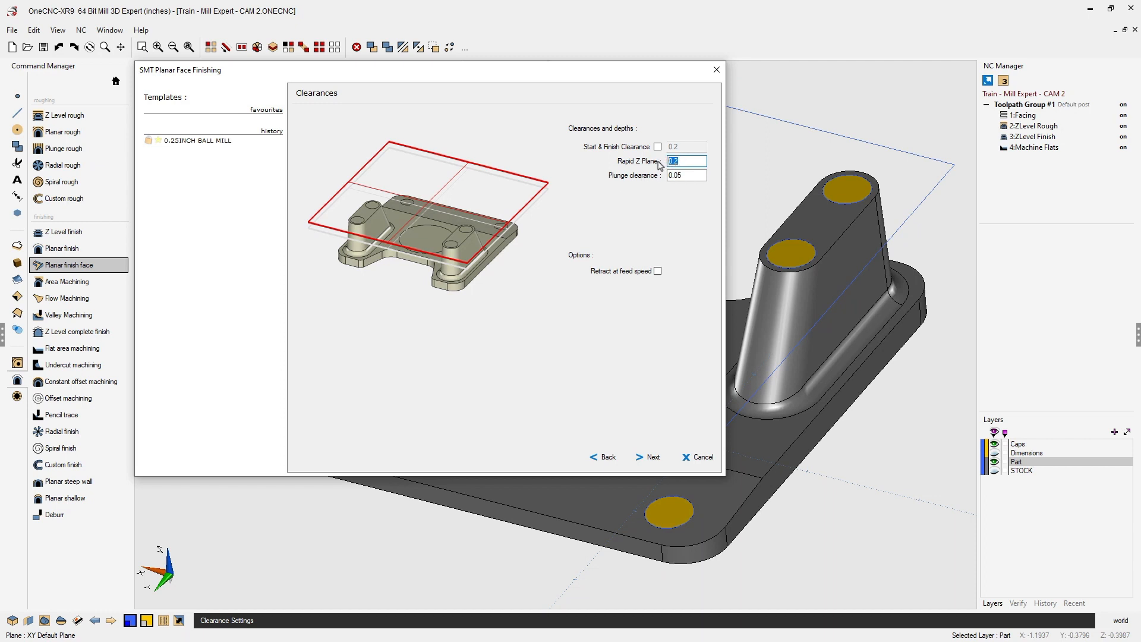
# Try a Rapid Z Plane of 1, set it to 0.2 instead and accept the clearances.
pyautogui.write('1')
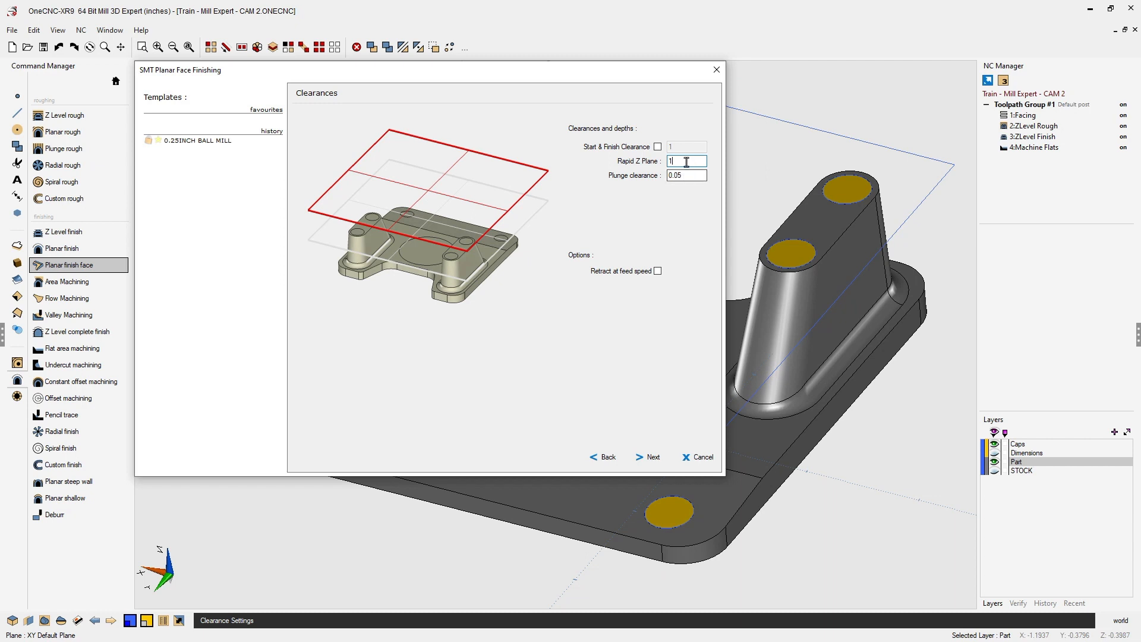
pyautogui.doubleClick(679, 160)
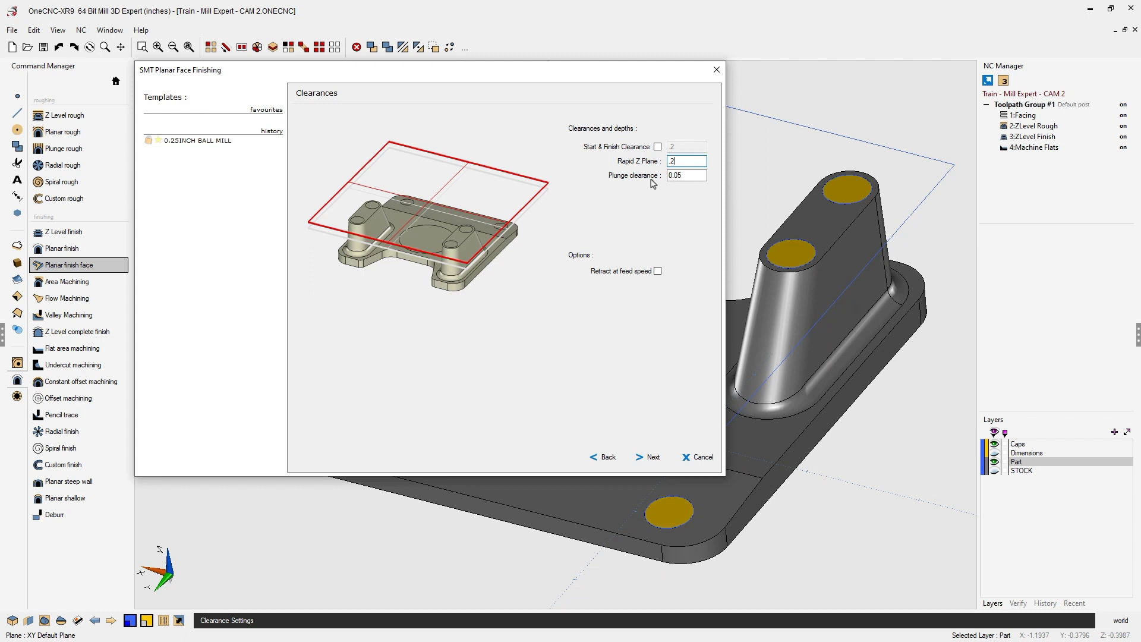
pyautogui.click(654, 457)
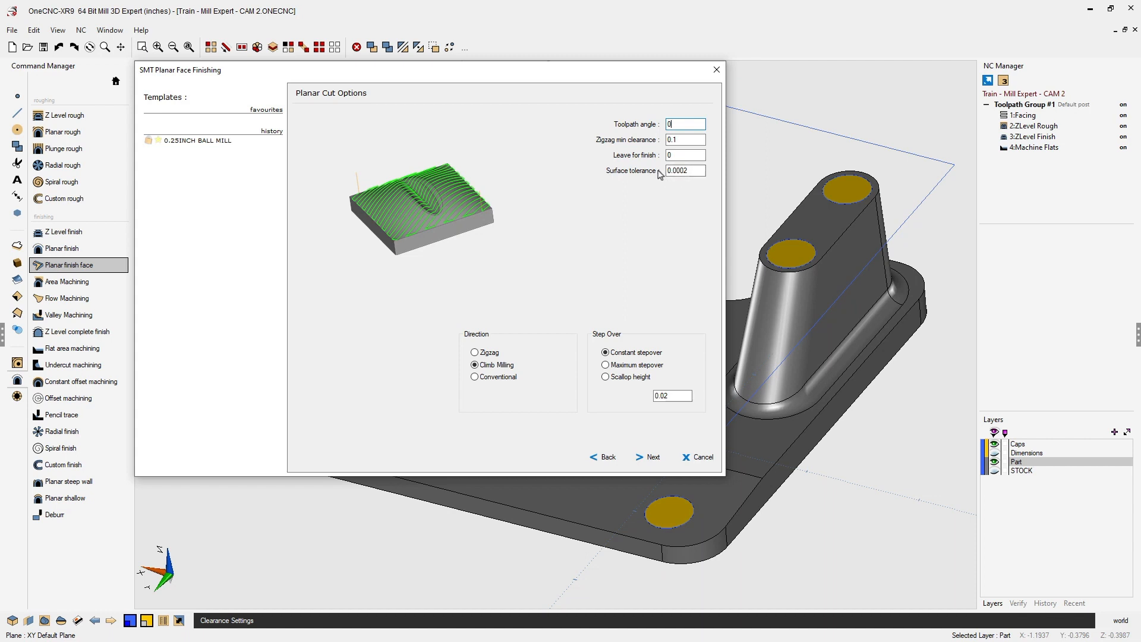
# Choose Conventional as the milling direction and accept the planar cut options.
pyautogui.click(475, 365)
pyautogui.click(475, 378)
pyautogui.click(653, 458)
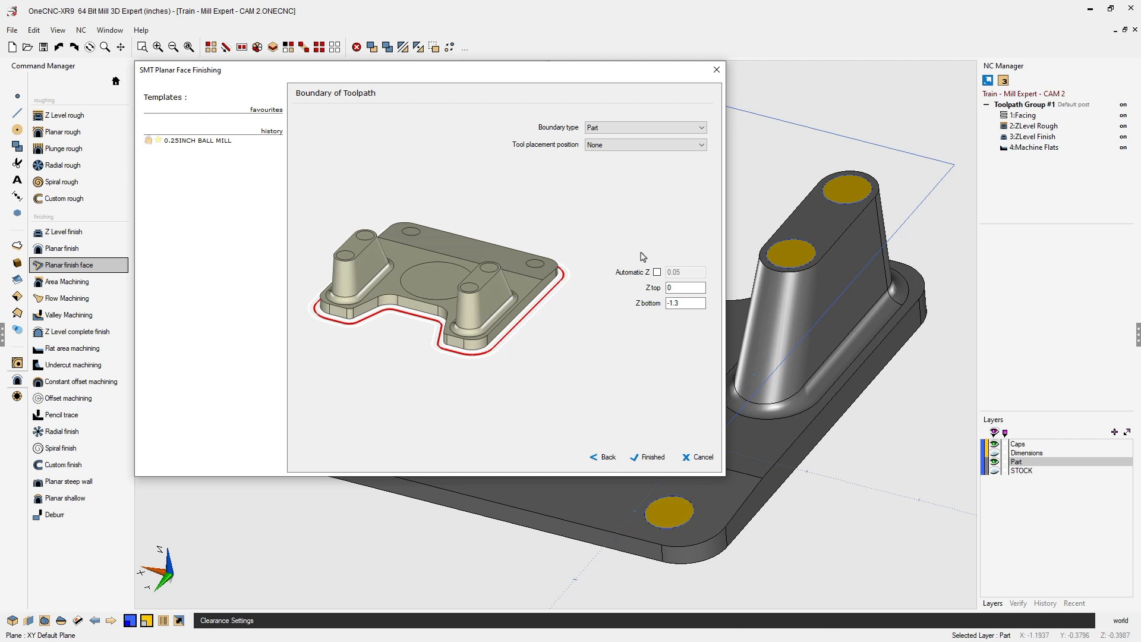
# Set the boundary's Z top to 0 with Automatic Z off and generate the Planar Finish Face toolpath.
pyautogui.click(657, 272)
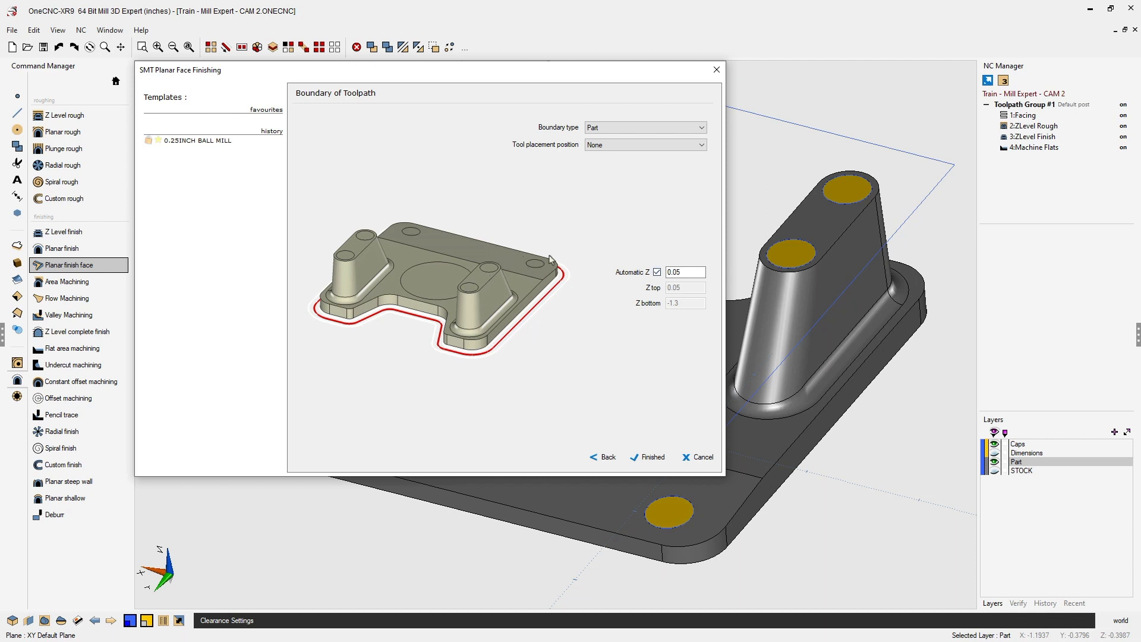
pyautogui.click(658, 273)
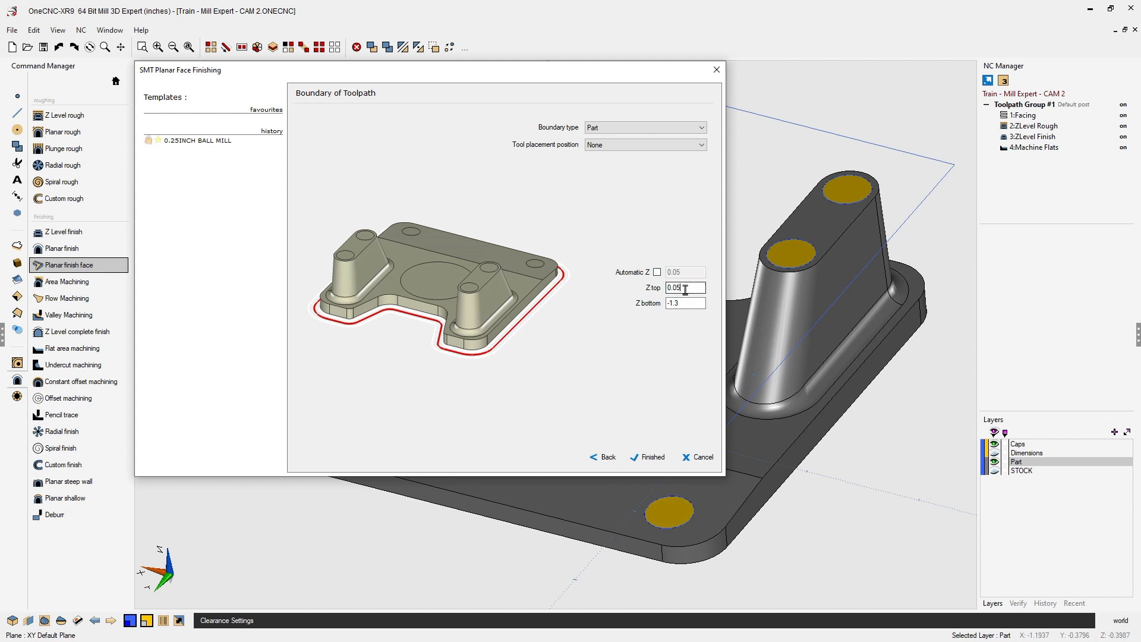
pyautogui.moveTo(685, 290); pyautogui.dragTo(664, 291)
pyautogui.write('0')
pyautogui.click(653, 457)
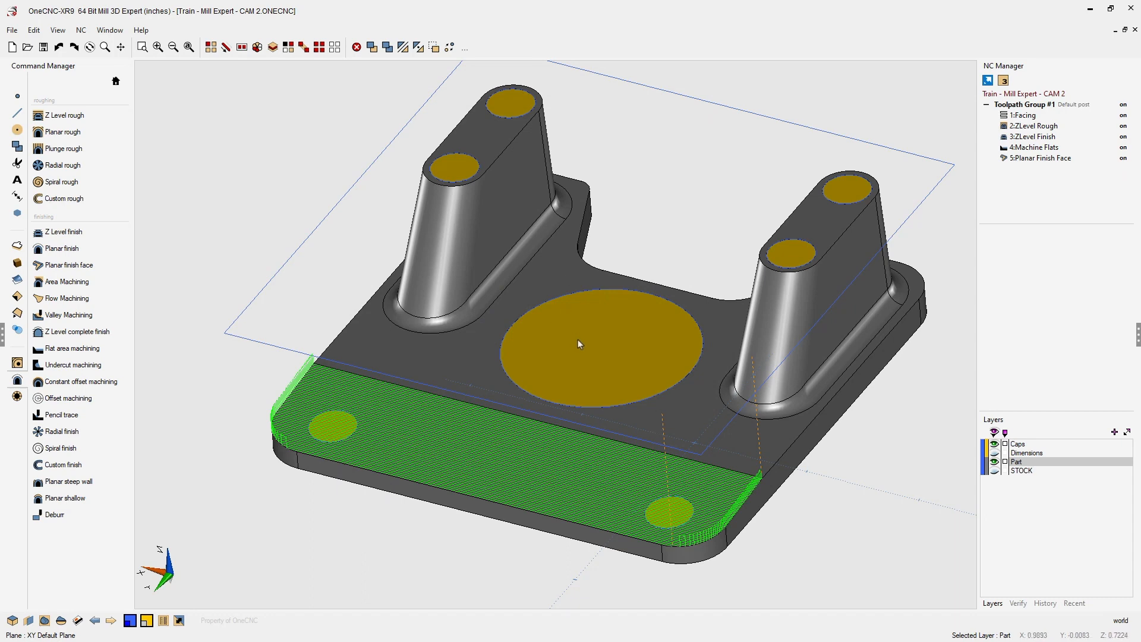
# Hide the Caps layer to expose the holes in the part.
pyautogui.moveTo(581, 339)
pyautogui.mouseDown(button='middle')
pyautogui.moveTo(566, 323)
pyautogui.moveTo(573, 350)
pyautogui.moveTo(581, 331)
pyautogui.mouseUp(button='middle')
pyautogui.scroll(3, 572, 332)
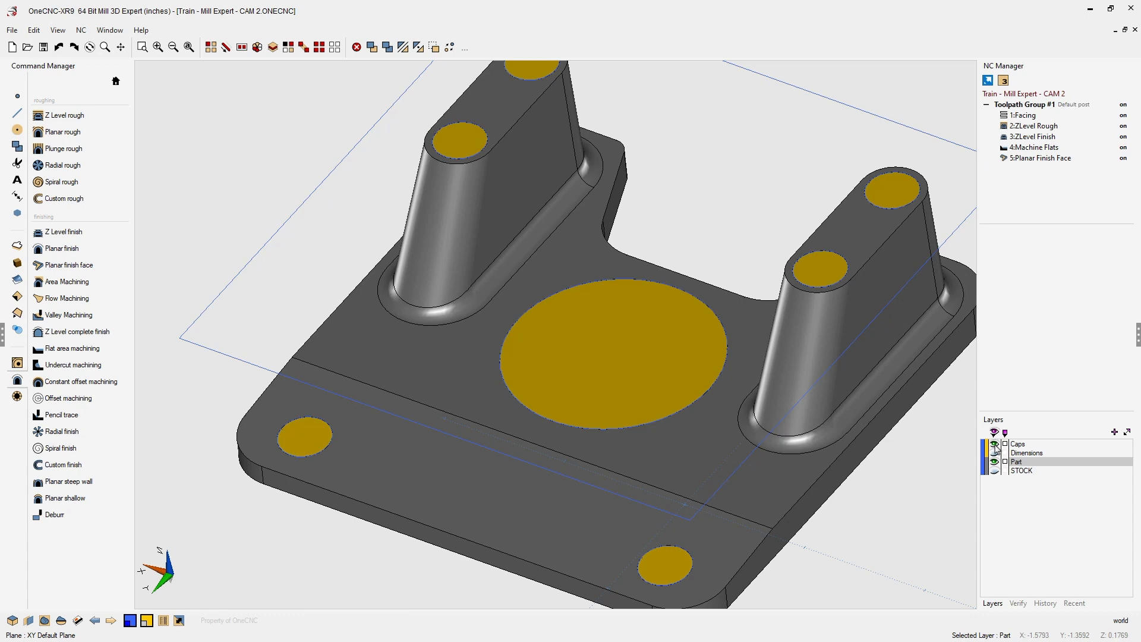
pyautogui.click(994, 444)
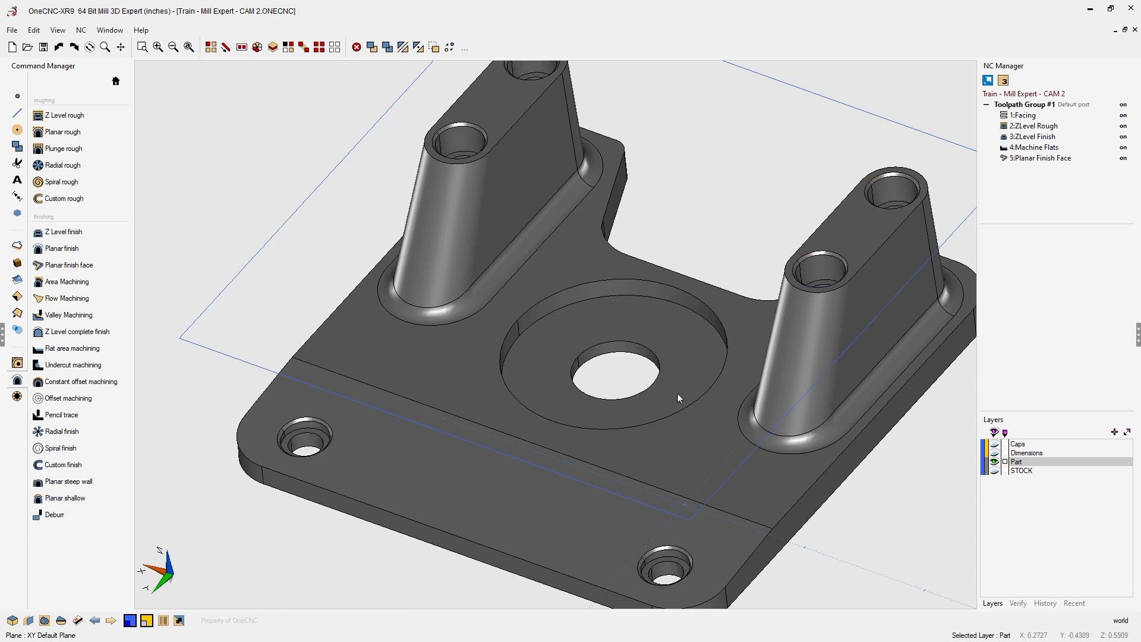
pyautogui.moveTo(678, 393); pyautogui.dragTo(677, 384, button='middle')
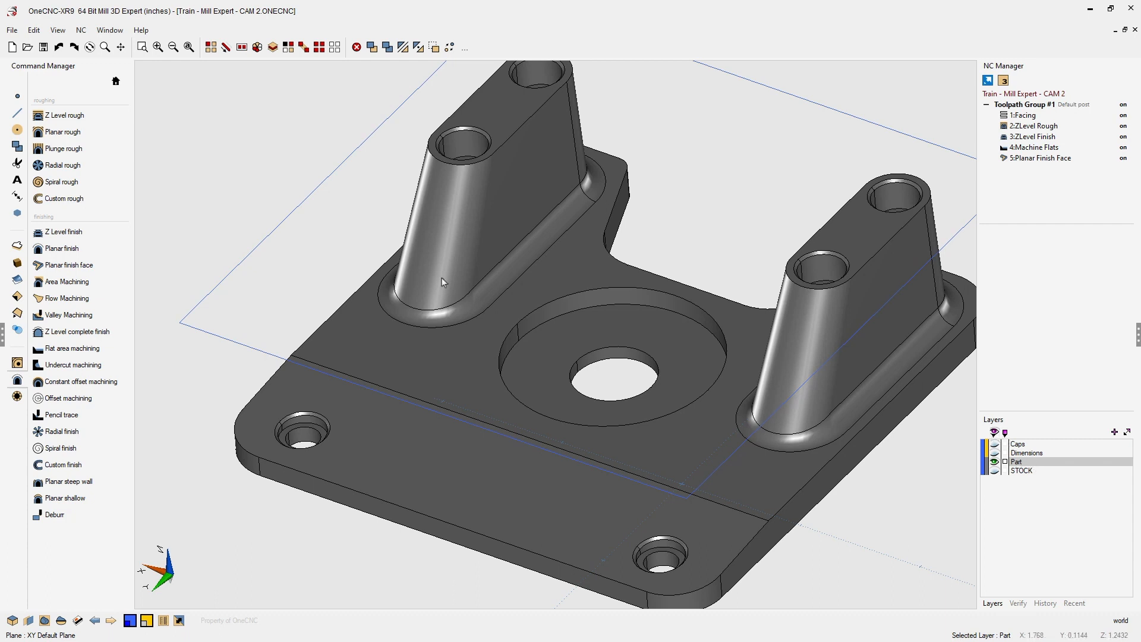
# Extract the floor edge of the large circular recess and the outer outline of the part's underside as curves.
pyautogui.click(18, 313)
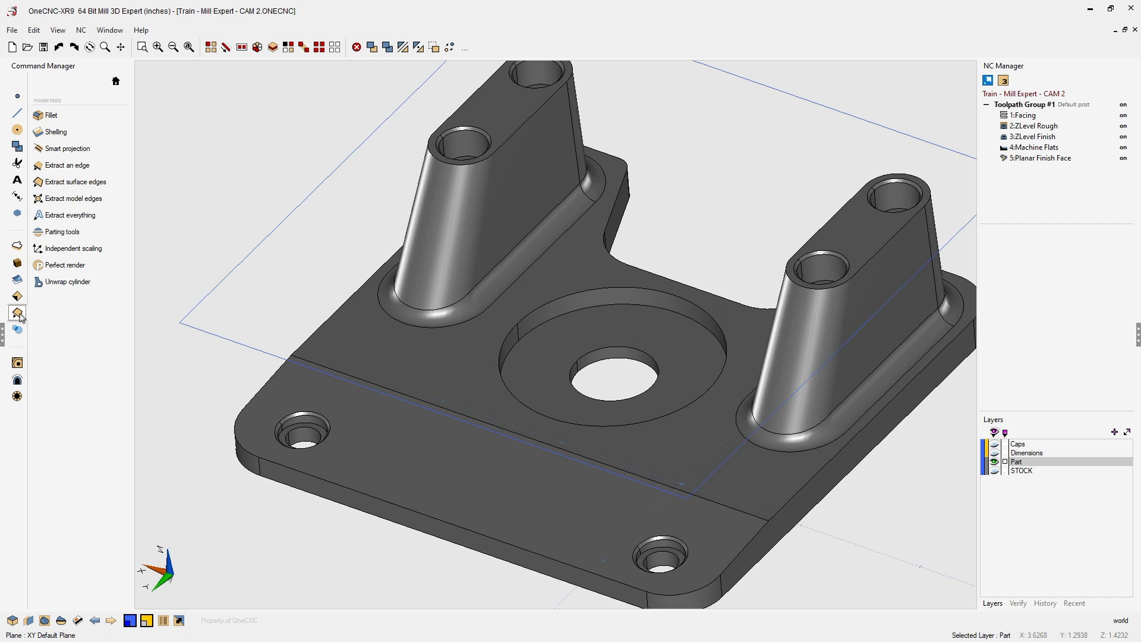
pyautogui.click(82, 167)
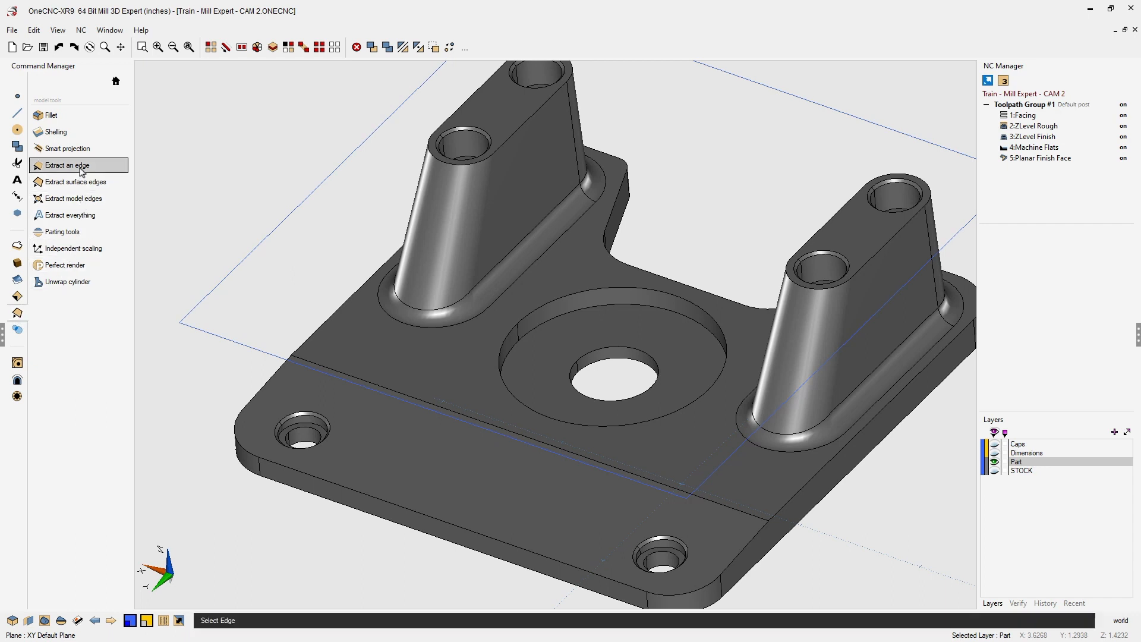
pyautogui.click(597, 311)
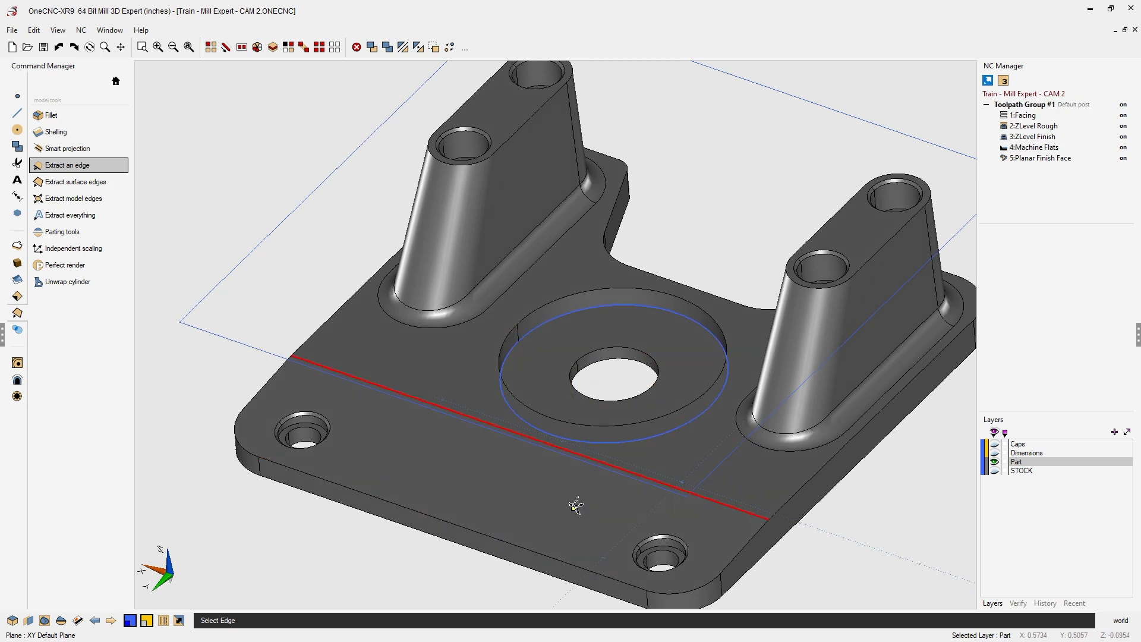
pyautogui.moveTo(575, 506); pyautogui.dragTo(511, 301, button='middle')
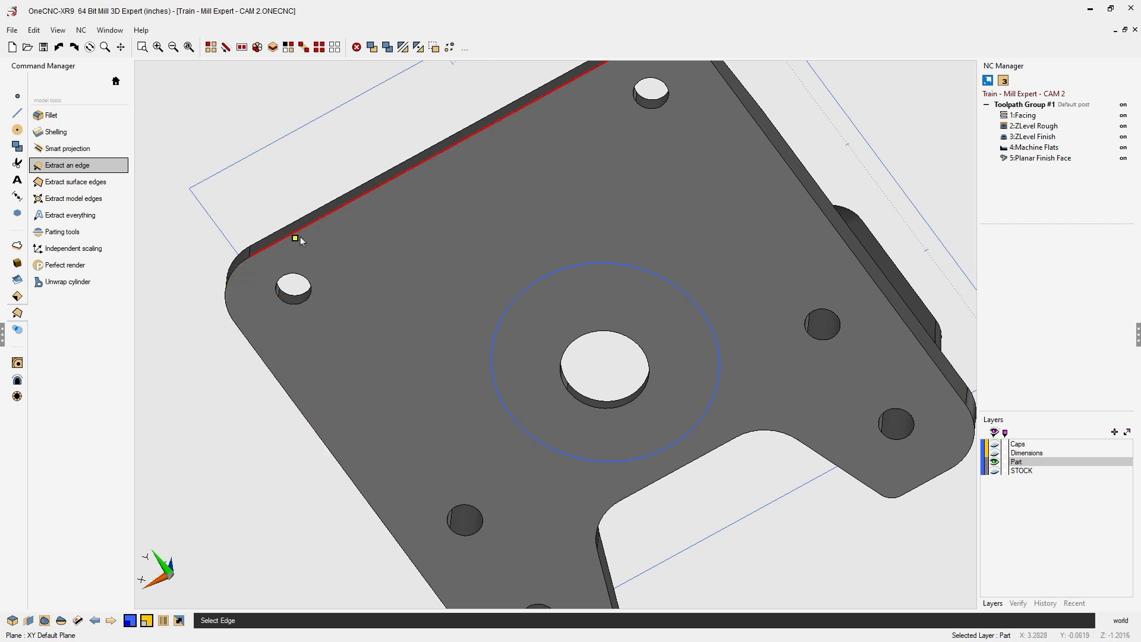
pyautogui.click(316, 225)
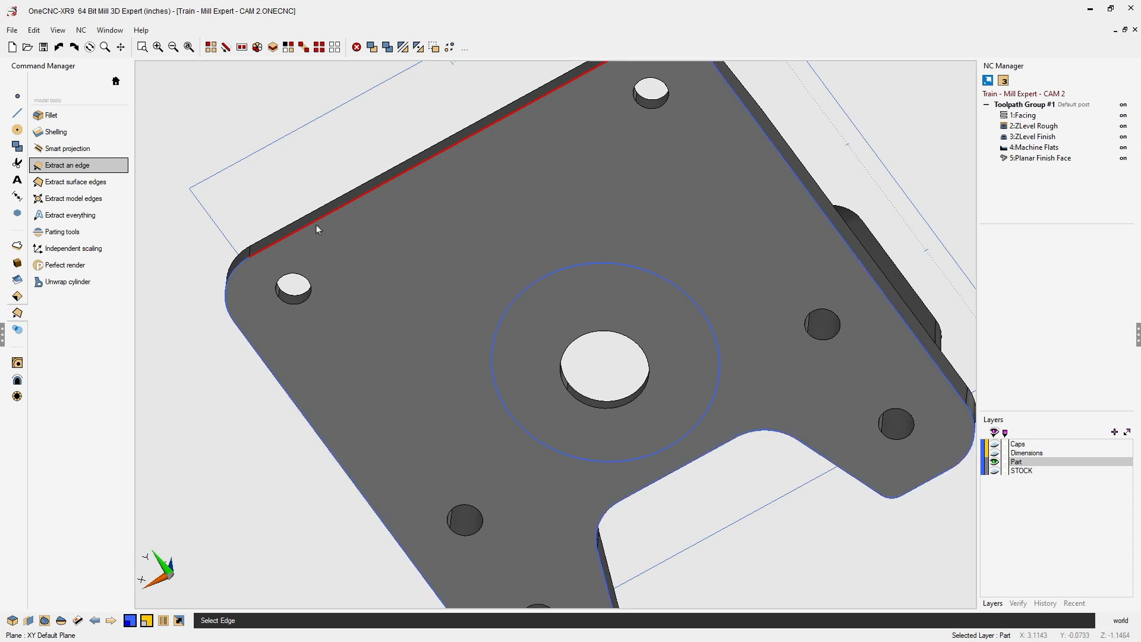
pyautogui.press('Escape')
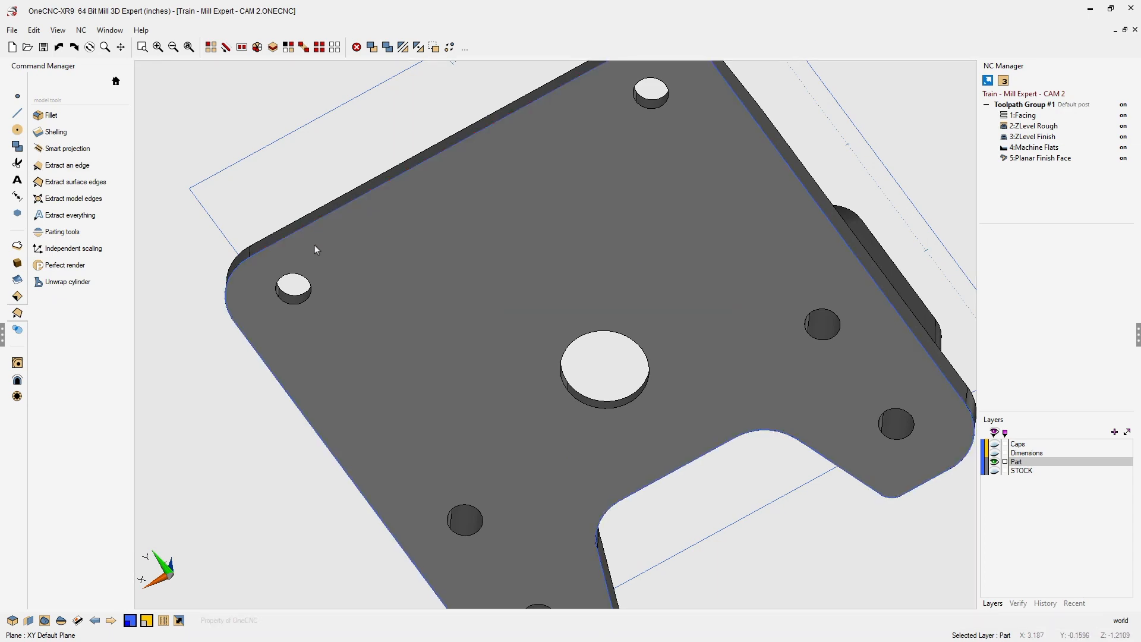
# Start a basic mill profile on the recess's extracted circle, picking the cut direction on its inner side, and complete the profile selection.
pyautogui.moveTo(415, 266); pyautogui.dragTo(283, 263, button='middle')
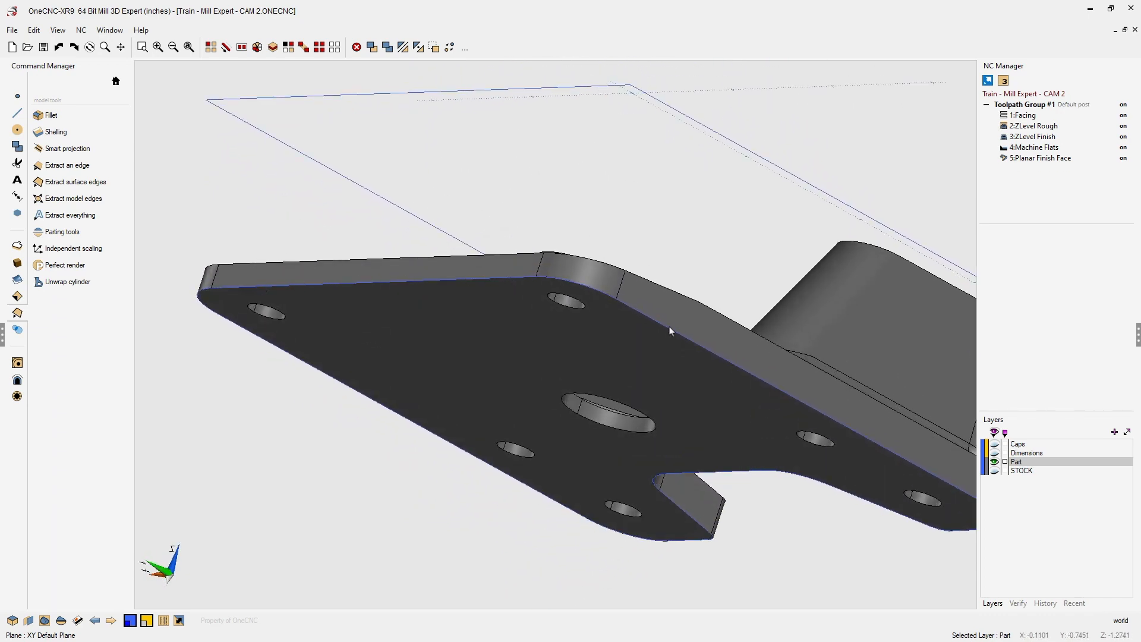
pyautogui.moveTo(626, 300); pyautogui.dragTo(592, 394, button='middle')
pyautogui.scroll(-1, 605, 373)
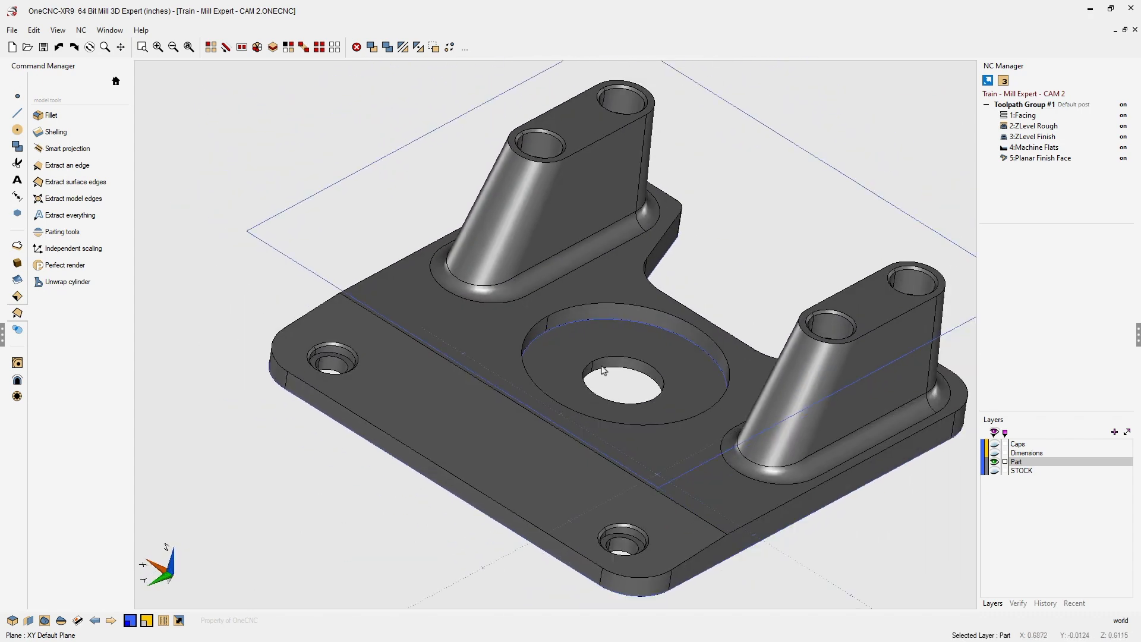
pyautogui.moveTo(615, 343); pyautogui.dragTo(607, 295, button='middle')
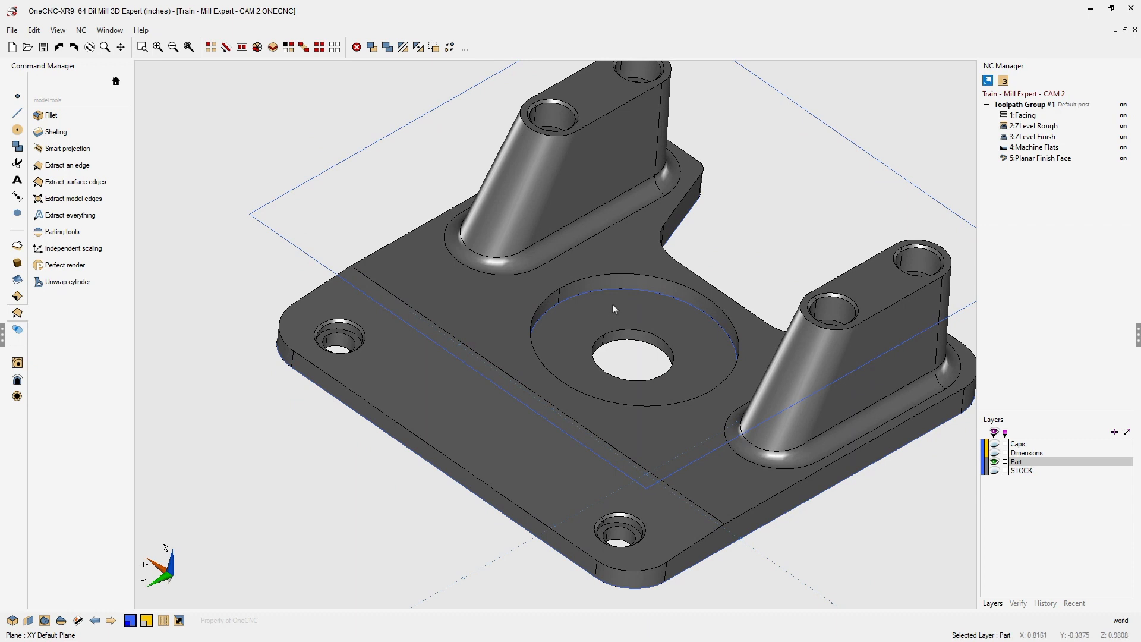
pyautogui.click(18, 364)
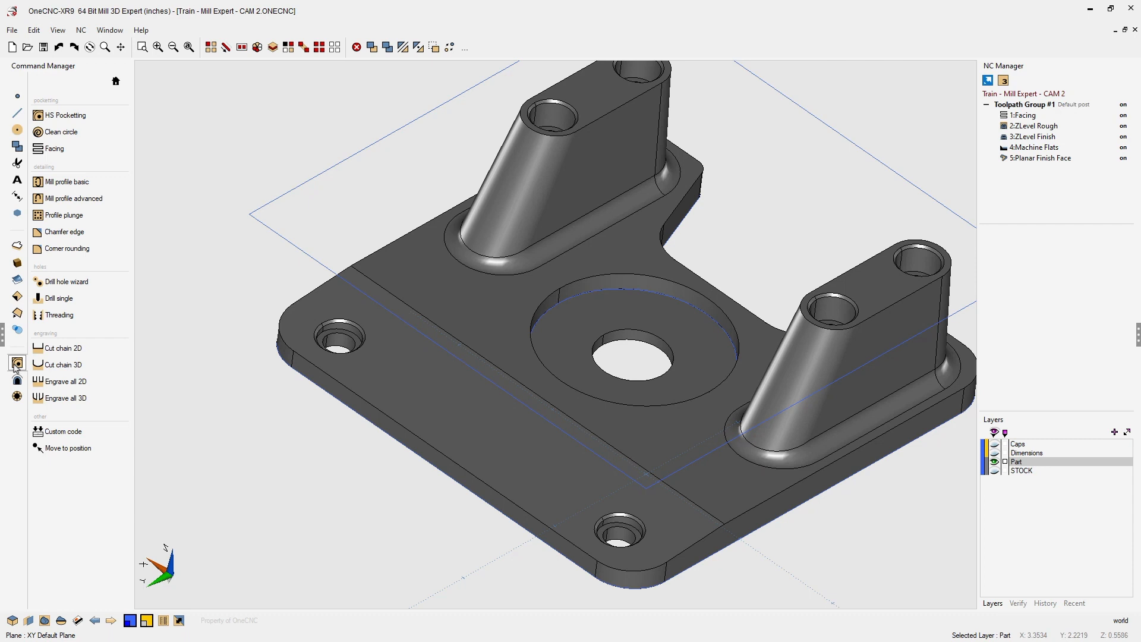
pyautogui.click(77, 190)
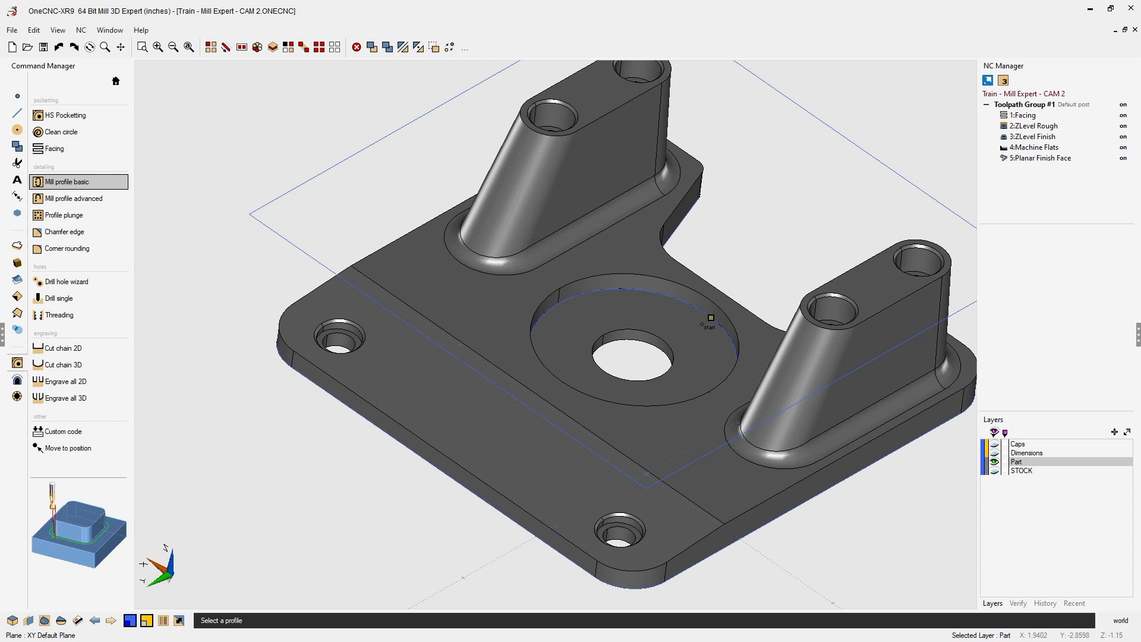
pyautogui.click(710, 317)
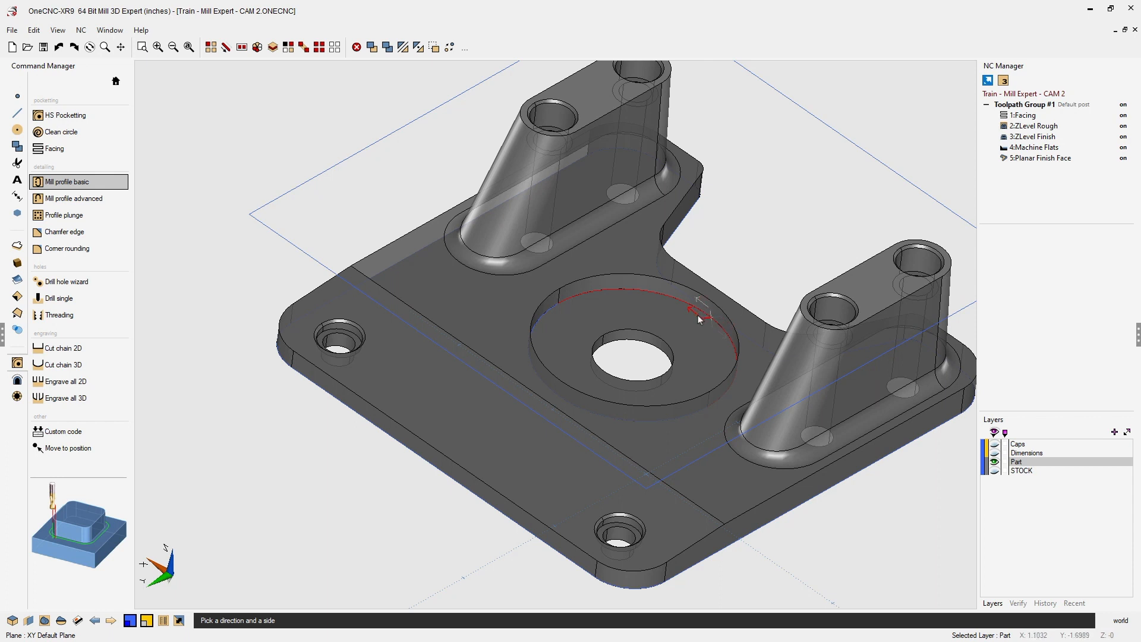
pyautogui.click(699, 319)
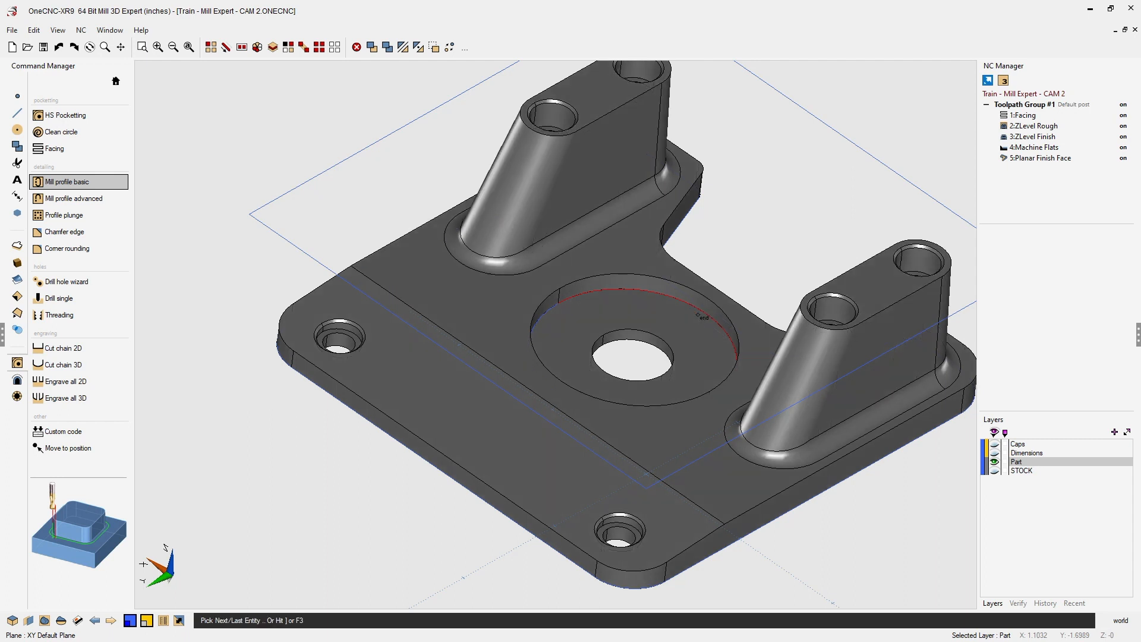
pyautogui.press('F3')
pyautogui.press('F3')
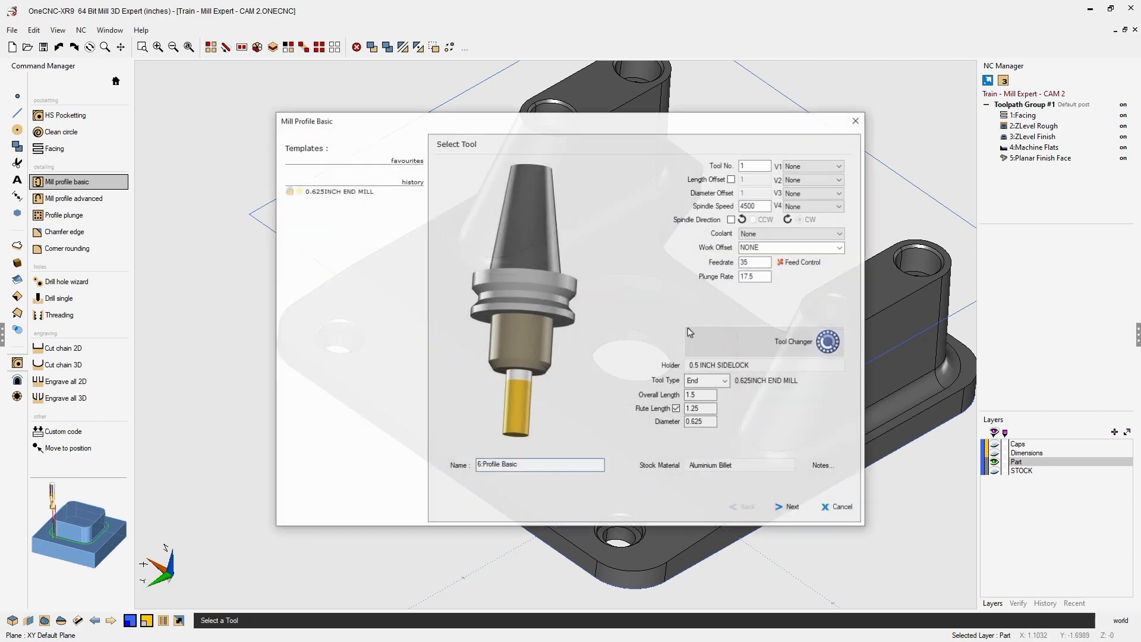
# Define tool 6 as a 0.5 inch end mill with spindle speed 4000 and feedrate 30, and accept the tool.
pyautogui.moveTo(476, 132); pyautogui.dragTo(336, 79)
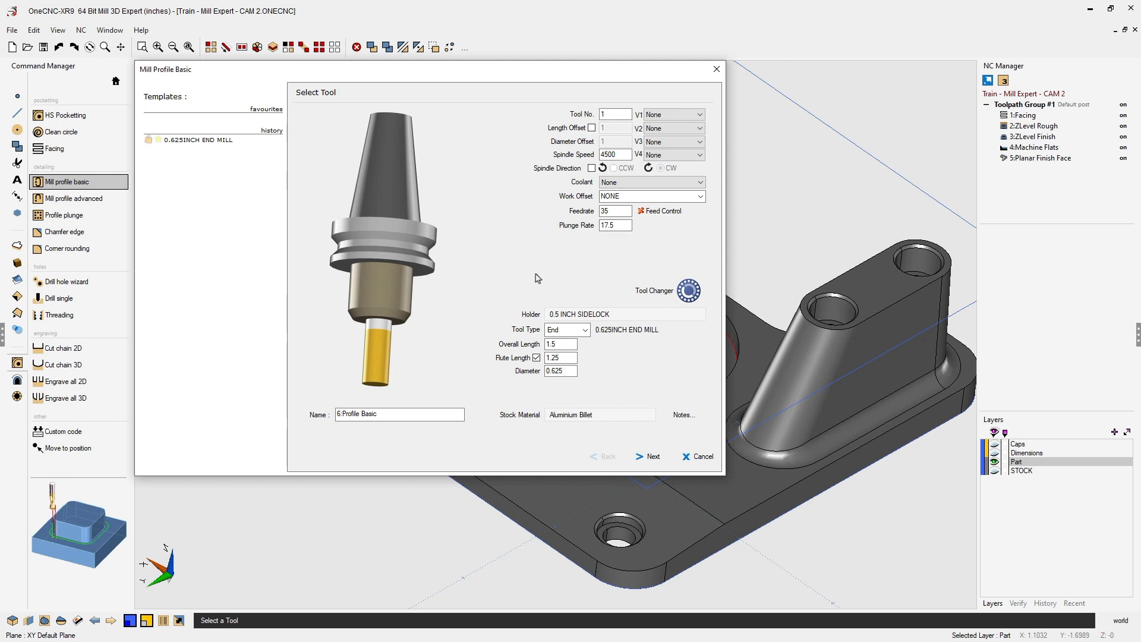
pyautogui.click(603, 115)
pyautogui.click(599, 154)
pyautogui.write('400')
pyautogui.click(600, 211)
pyautogui.write('30')
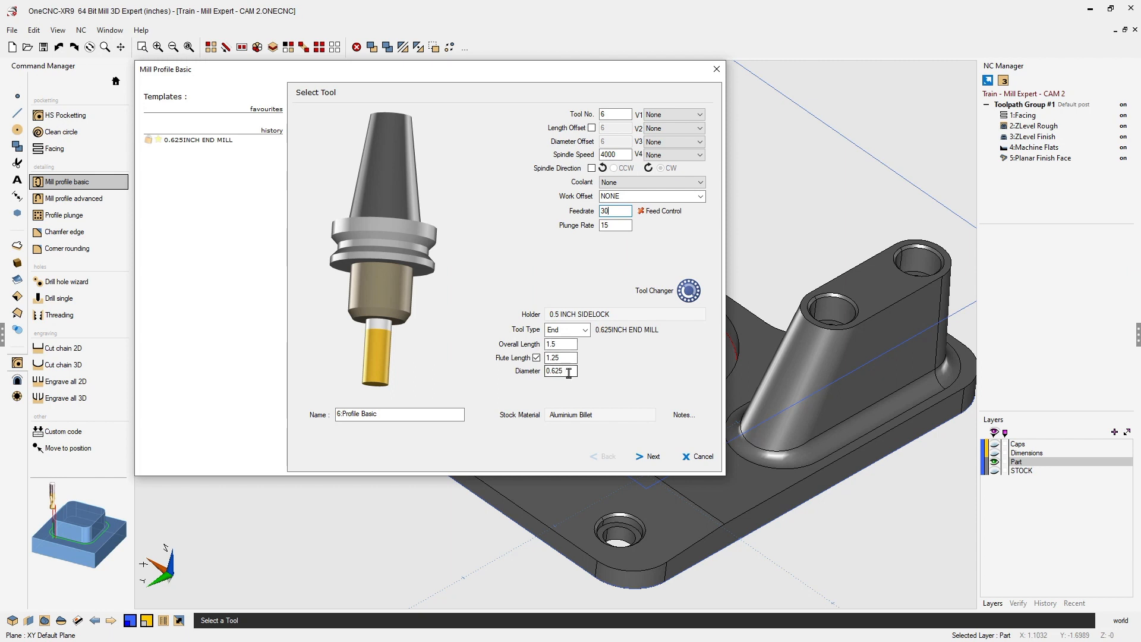
pyautogui.moveTo(572, 371); pyautogui.dragTo(544, 374)
pyautogui.press('BackSpace')
pyautogui.write('.5')
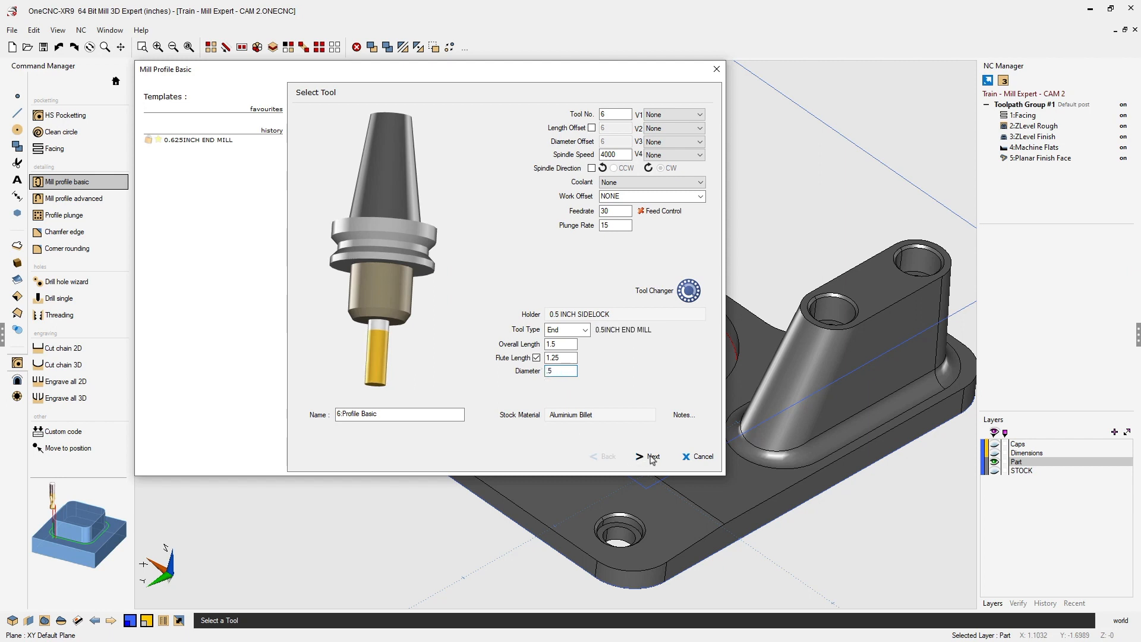
pyautogui.click(652, 457)
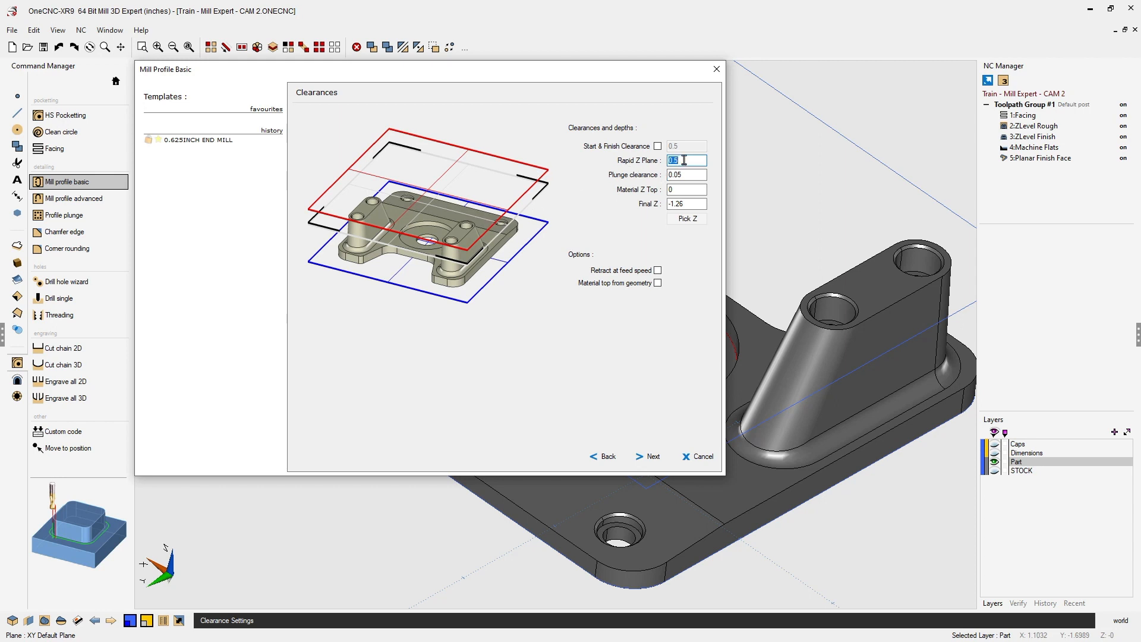
# Set the Rapid Z Plane to 0.2, pick the recess floor for a Final Z of -1.15 and accept the clearances.
pyautogui.write('.2')
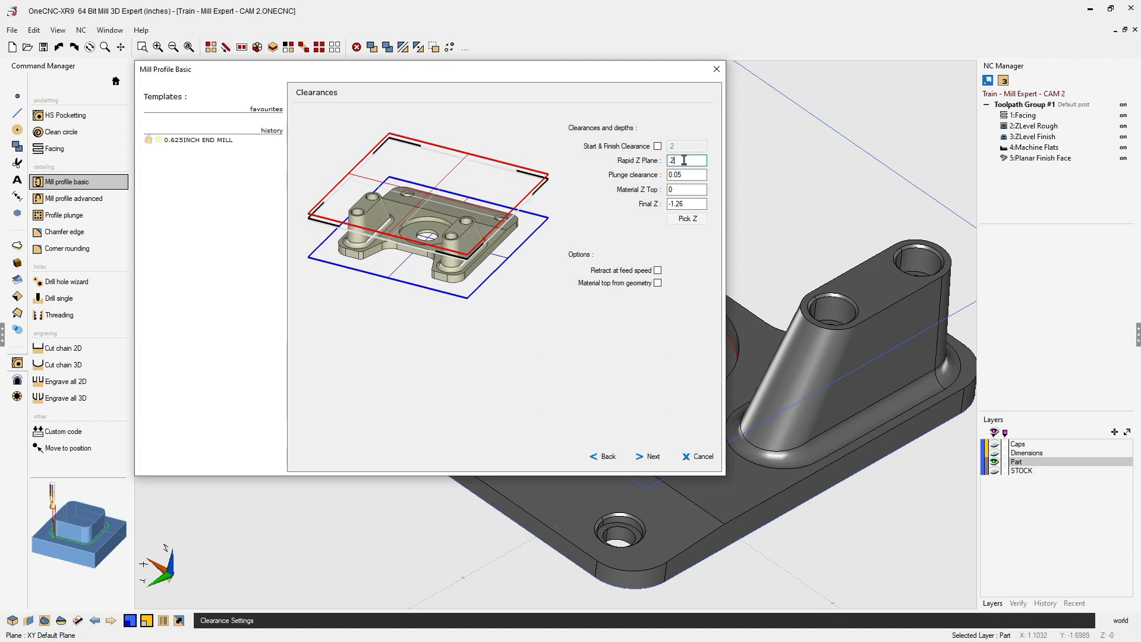
pyautogui.click(693, 173)
pyautogui.click(686, 219)
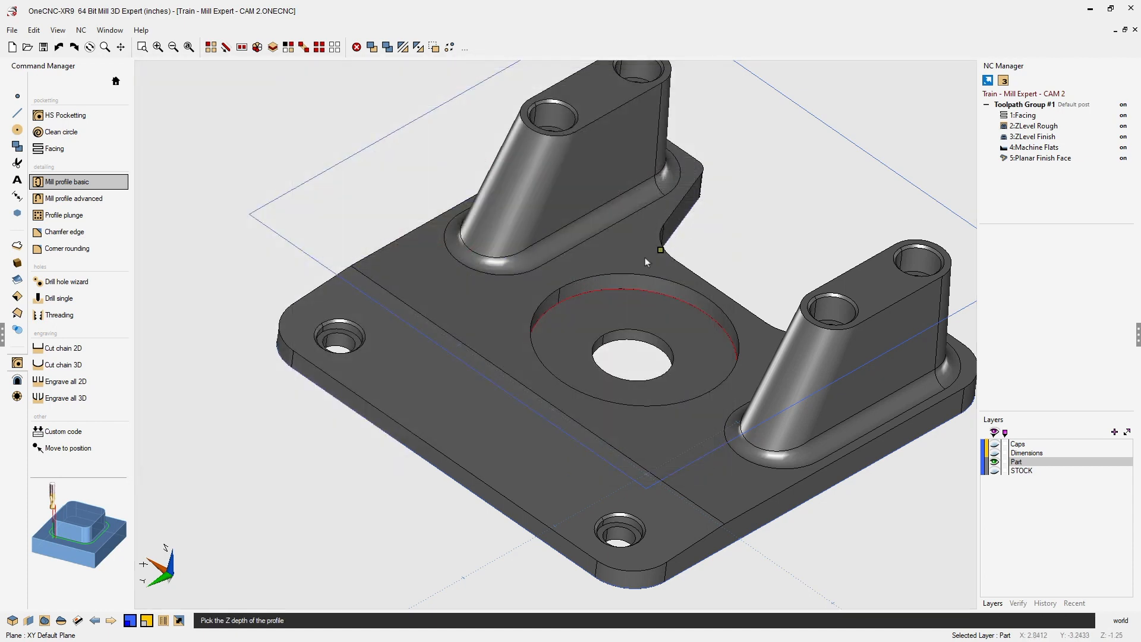
pyautogui.click(559, 302)
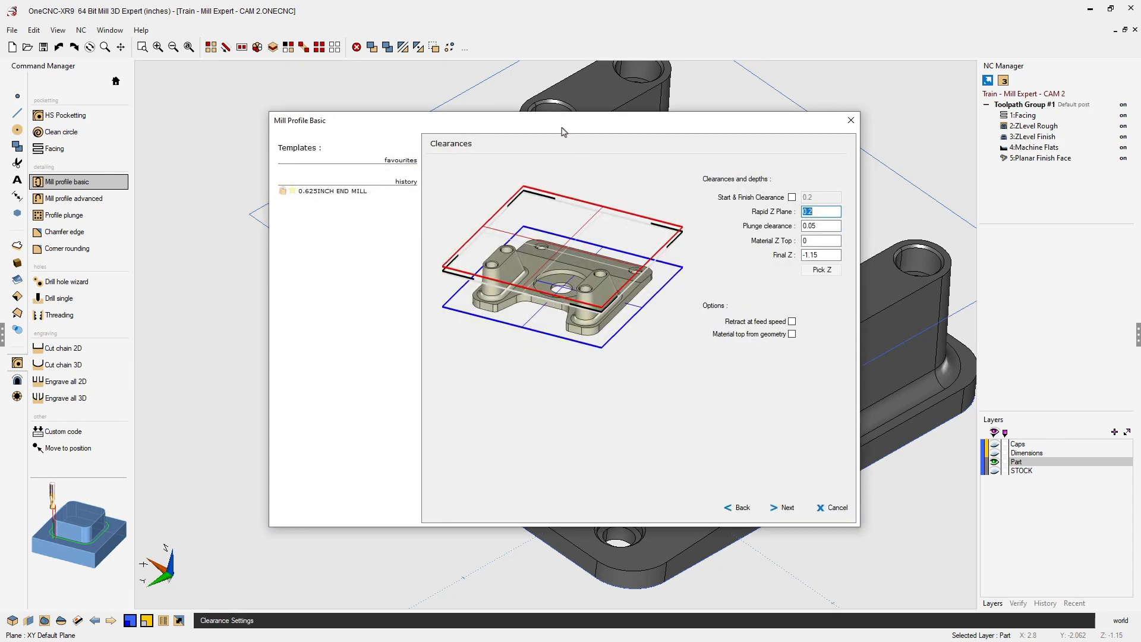
pyautogui.moveTo(563, 131); pyautogui.dragTo(433, 80)
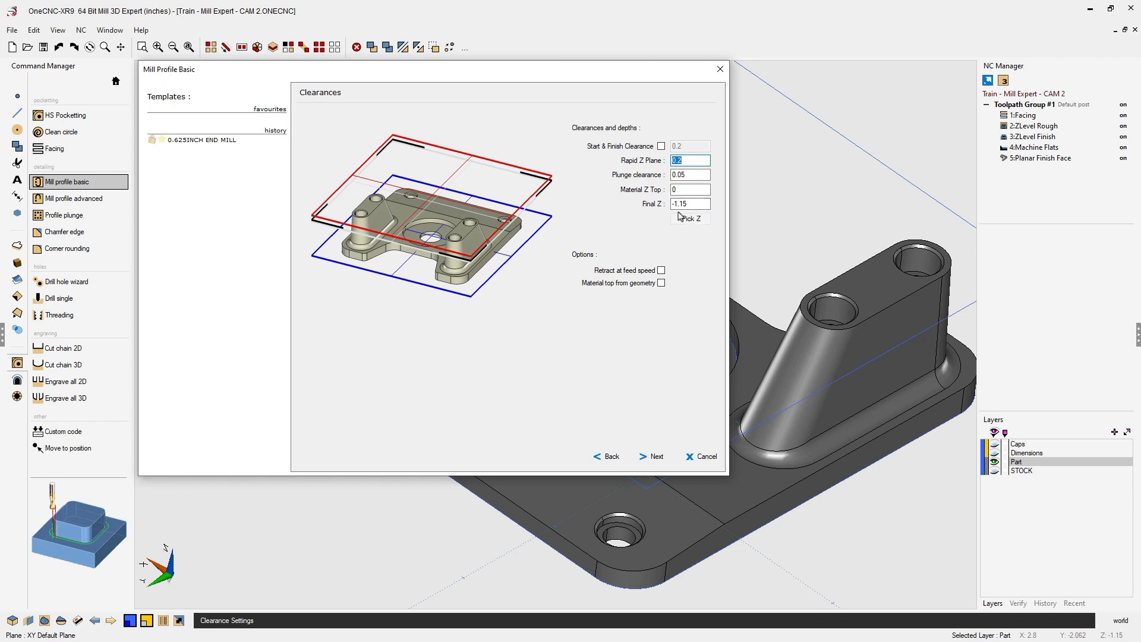
pyautogui.click(659, 459)
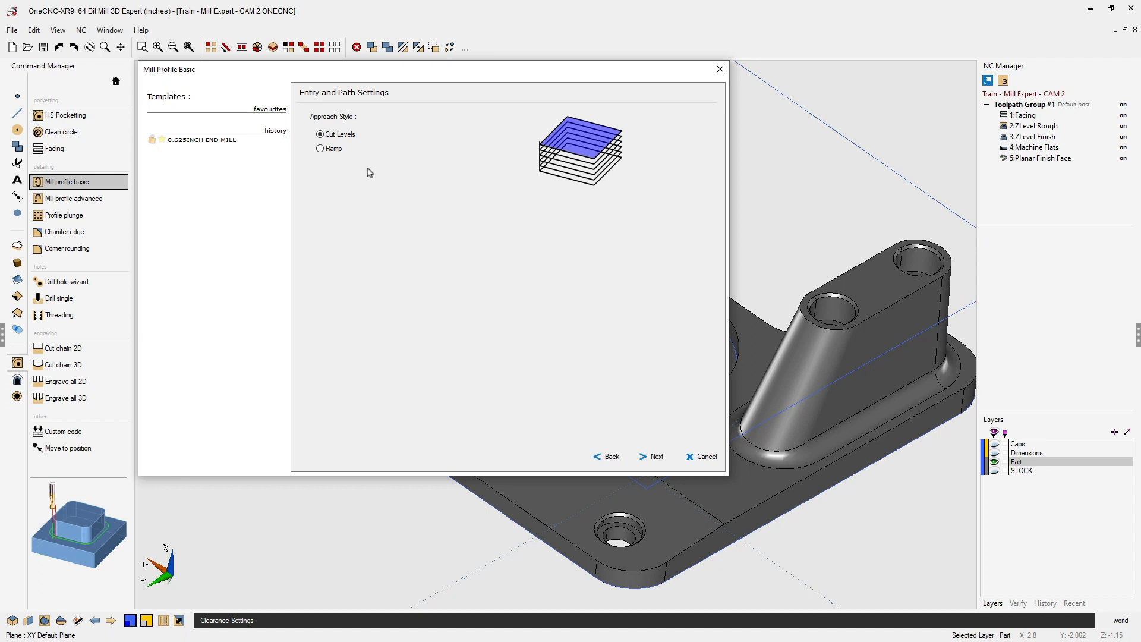
# Try the Ramp approach style, return it to Cut Levels and accept the entry settings.
pyautogui.click(320, 150)
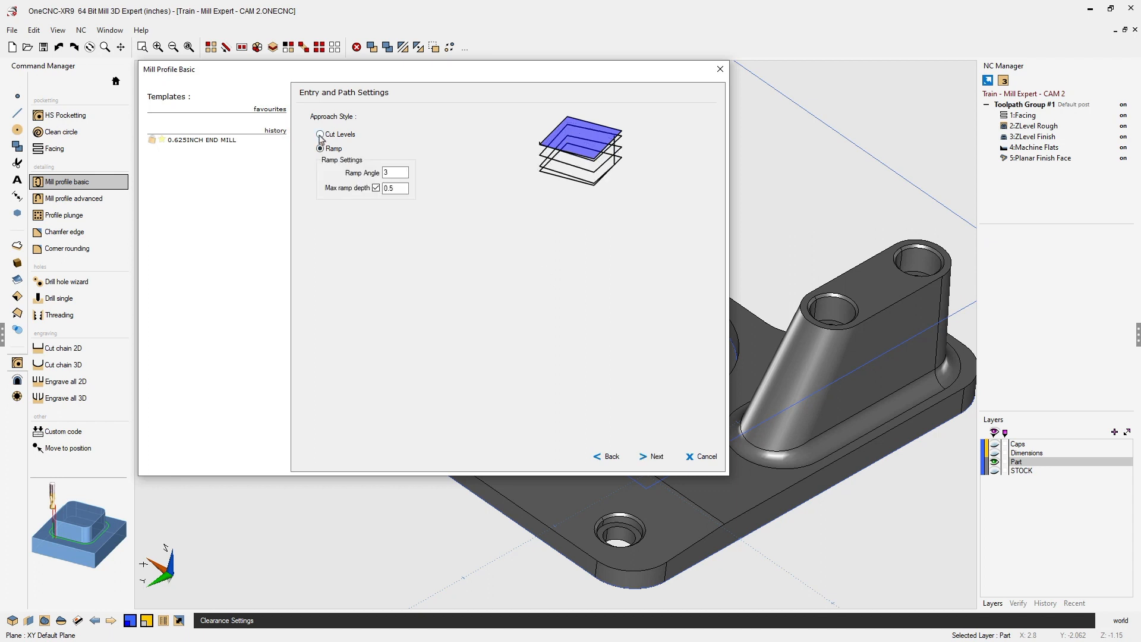
pyautogui.click(321, 135)
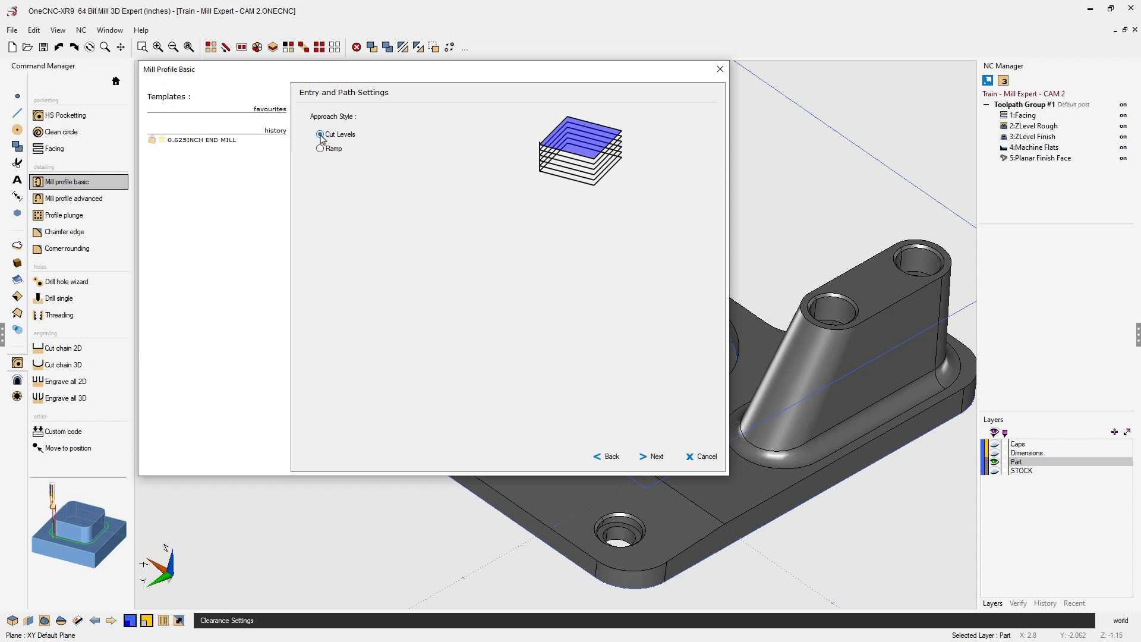
pyautogui.click(654, 456)
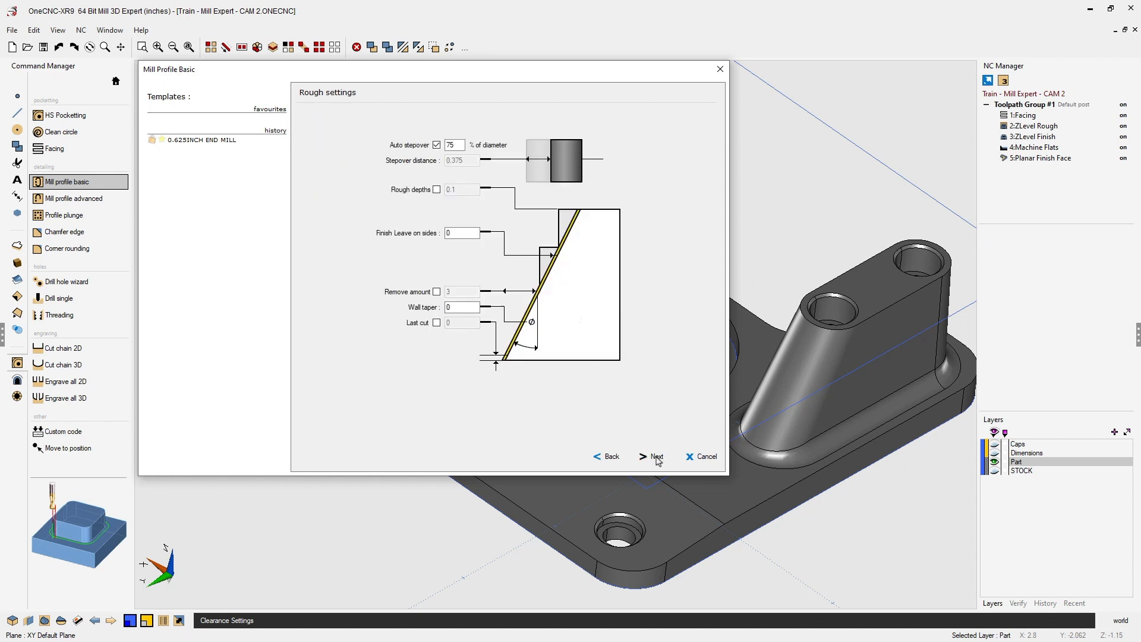
# Set the auto stepover to 75% of diameter and the finish leave on sides to 0.02, then accept the rough settings.
pyautogui.doubleClick(454, 145)
pyautogui.write('75')
pyautogui.click(444, 234)
pyautogui.click(657, 458)
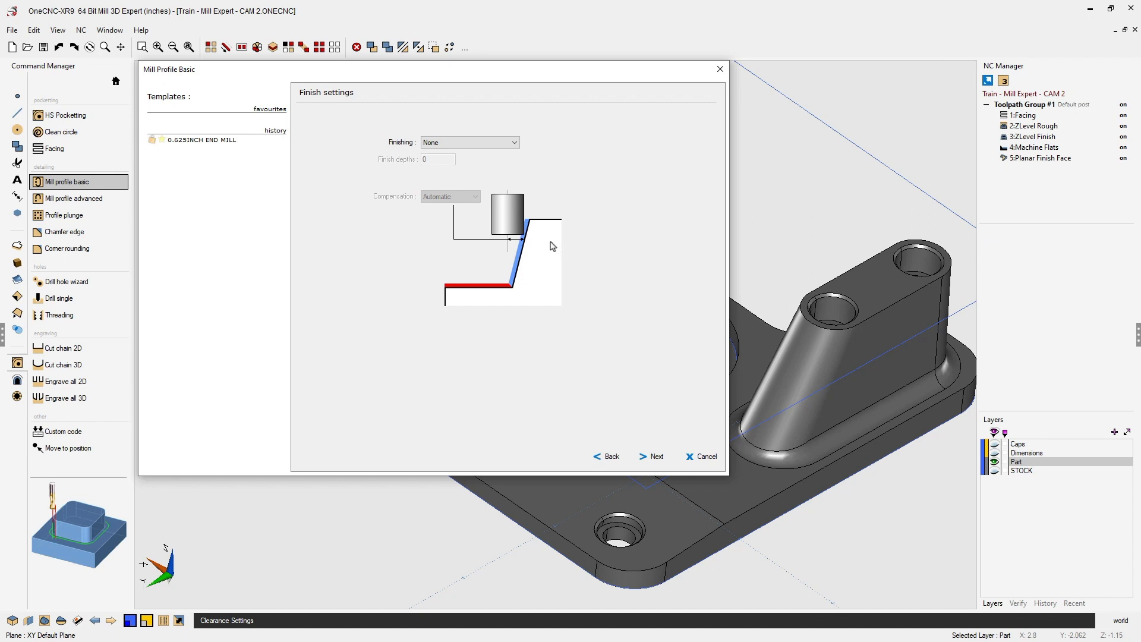
pyautogui.click(606, 458)
pyautogui.doubleClick(450, 233)
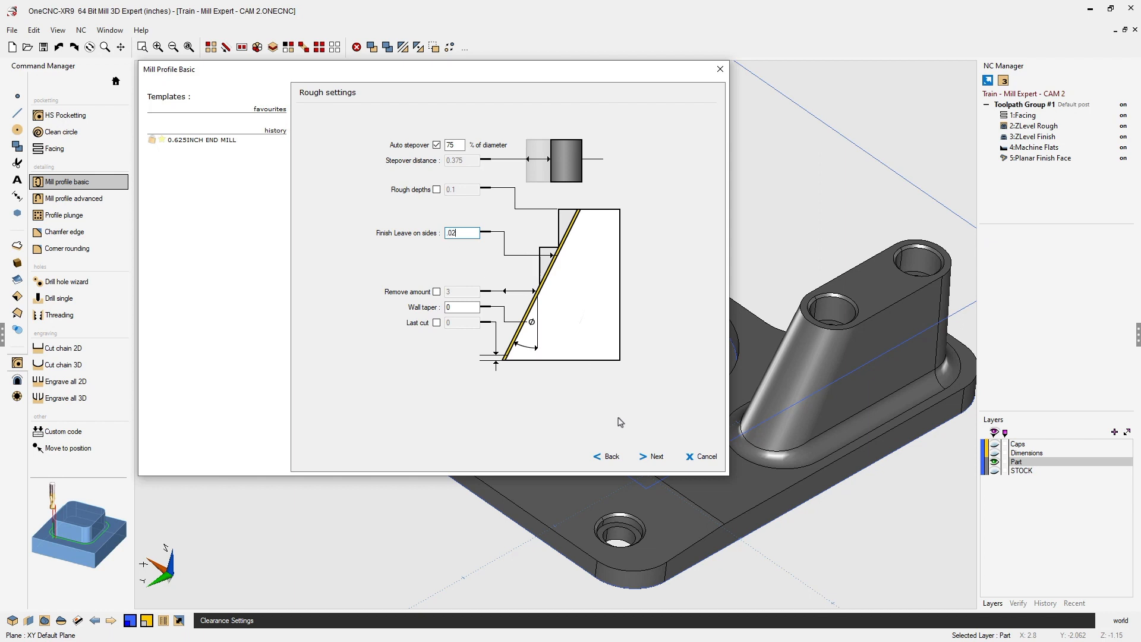
pyautogui.click(659, 458)
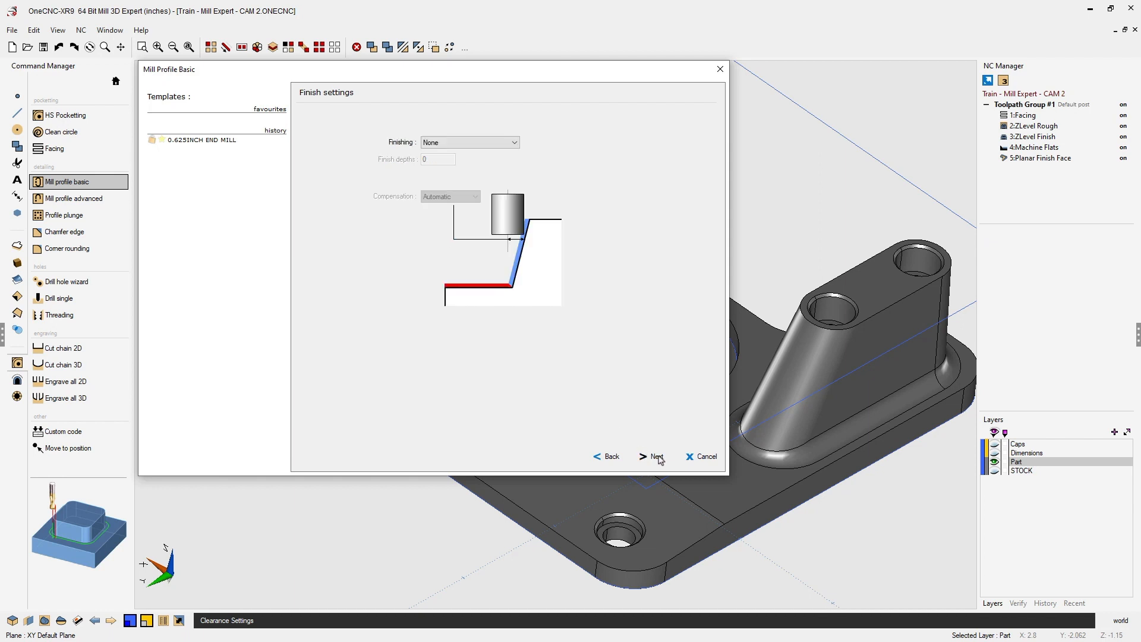
# Try Bottom only as the finishing mode, recheck the rough settings and return finishing to None.
pyautogui.click(447, 145)
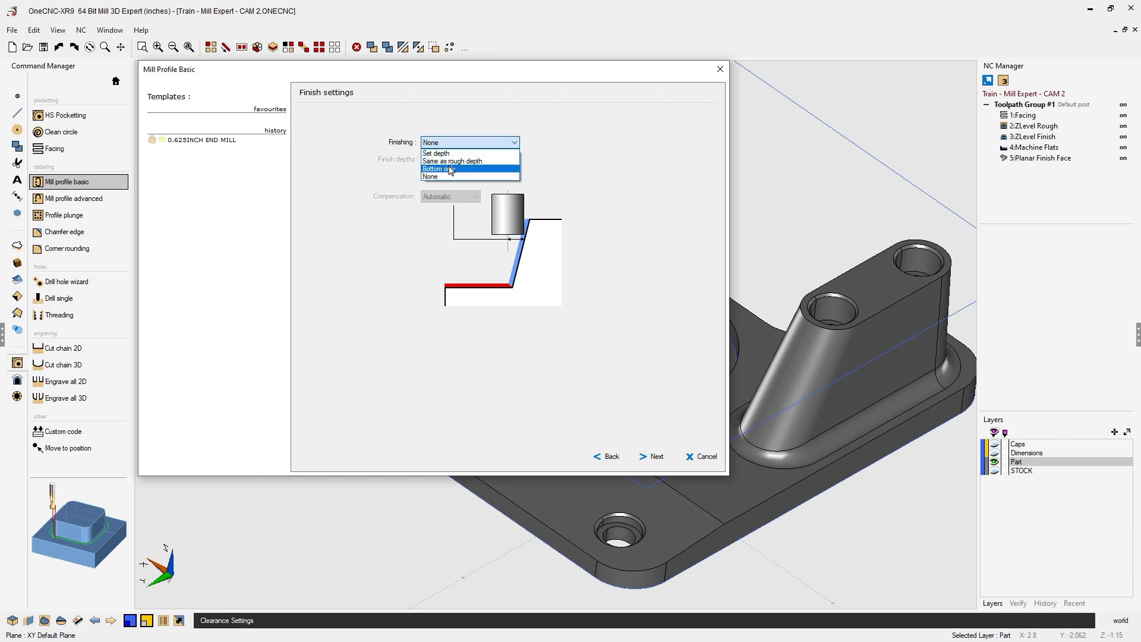
pyautogui.click(450, 168)
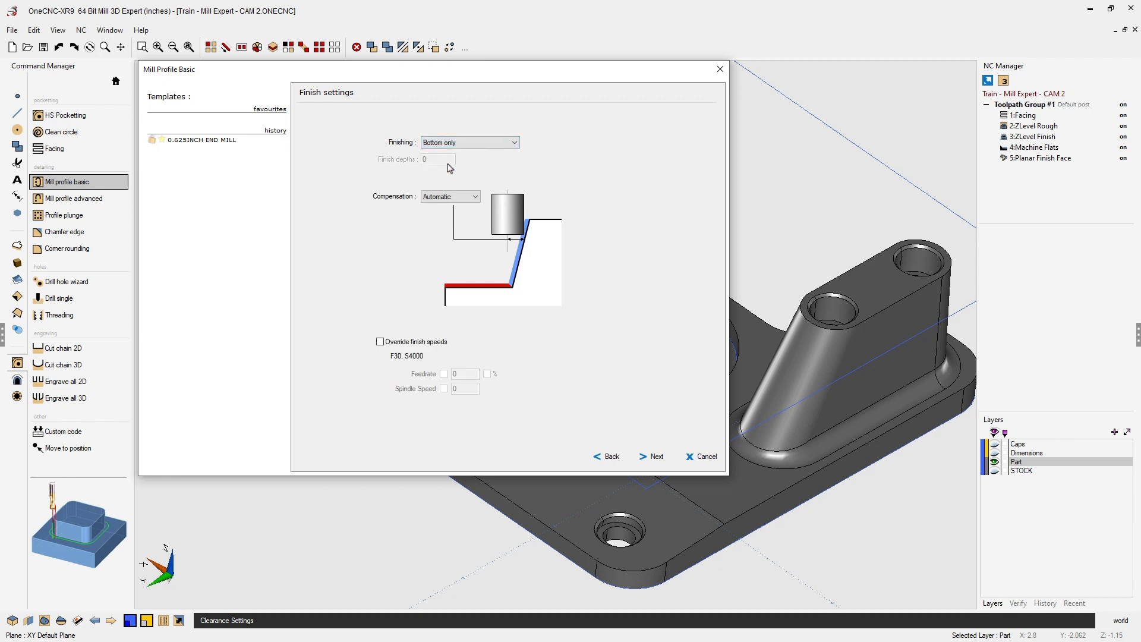
pyautogui.click(610, 455)
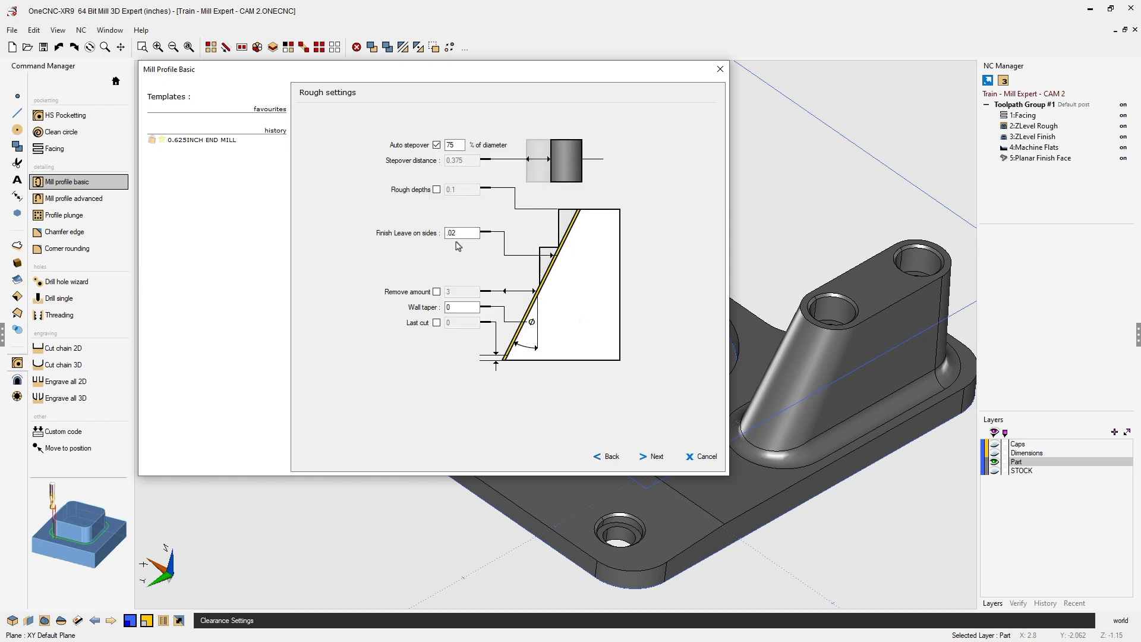
pyautogui.click(651, 457)
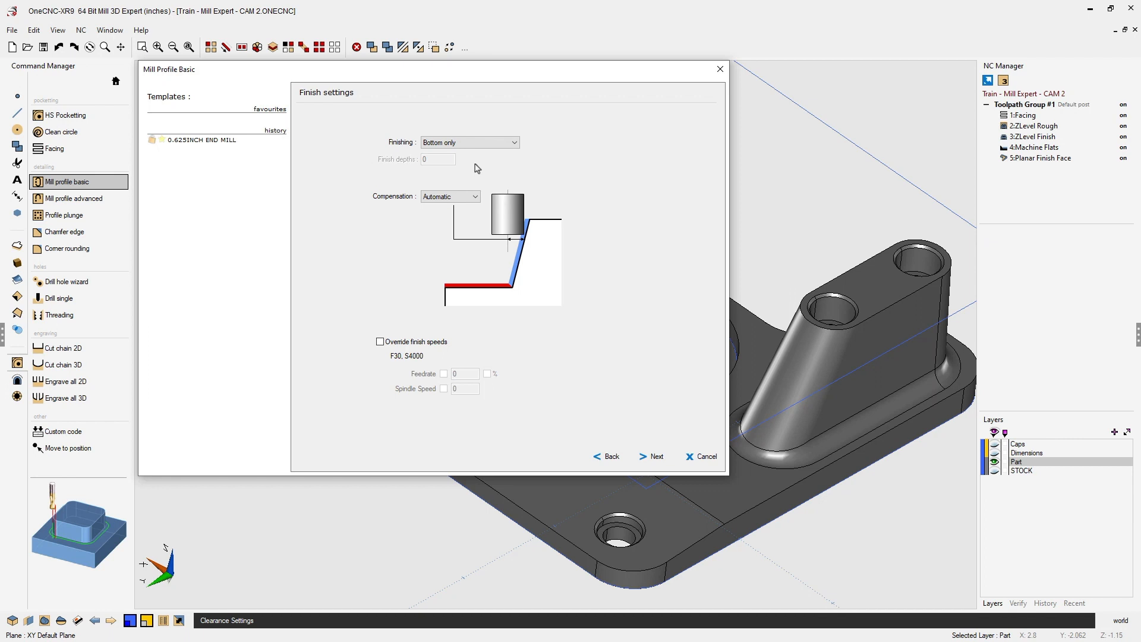
pyautogui.click(476, 146)
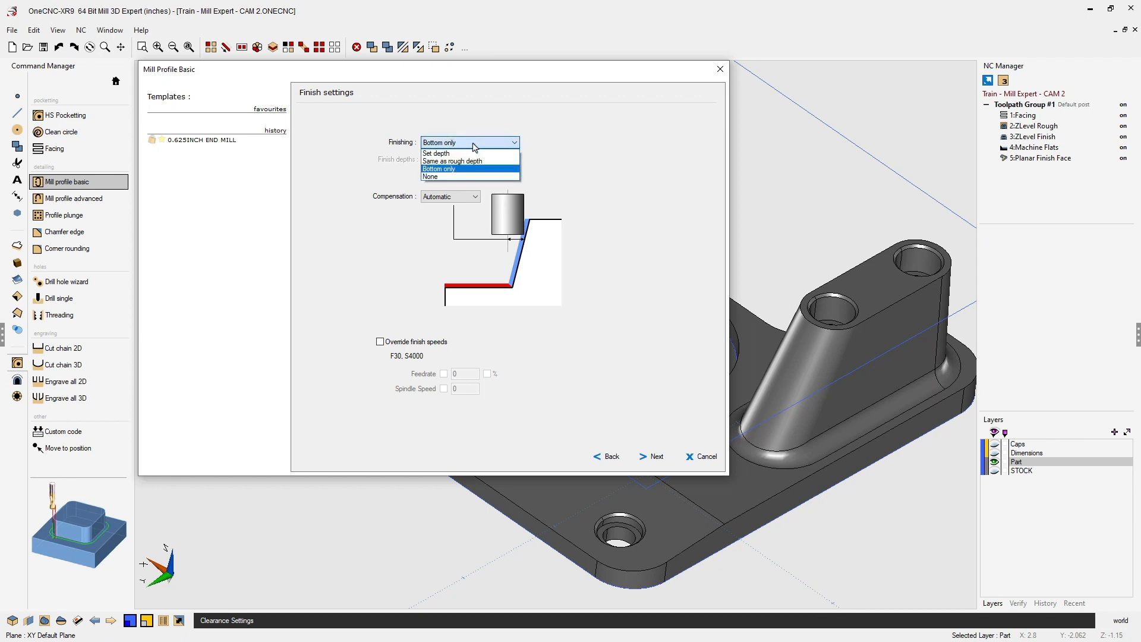
pyautogui.click(456, 175)
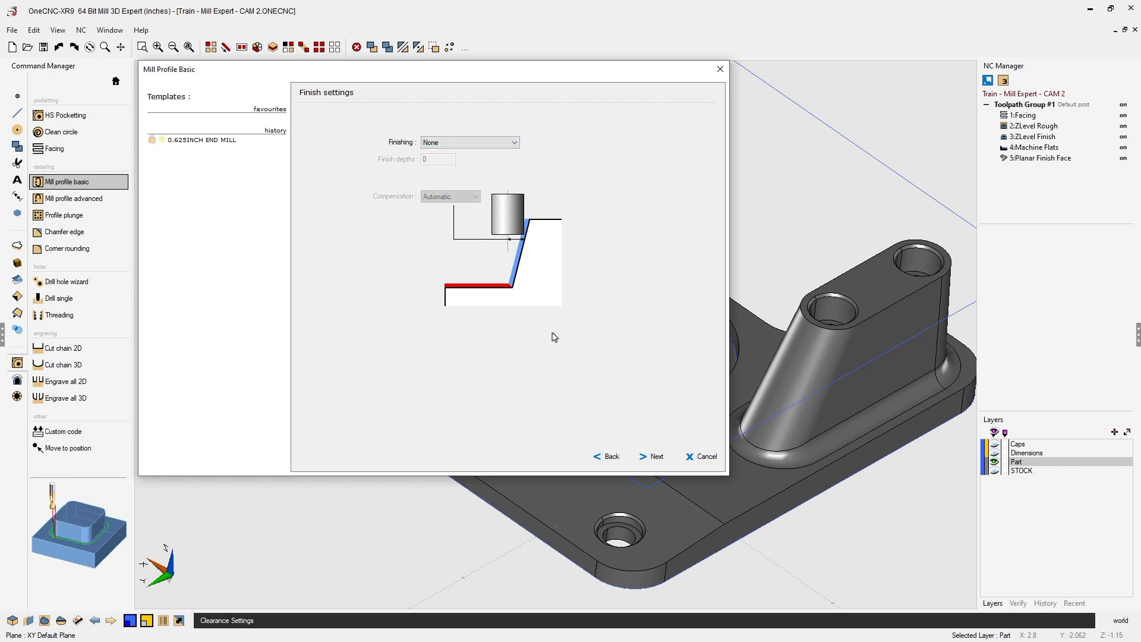
# Set the finish leave on sides to 0 and generate the recess profile toolpath with no finishing and Line-Arc lead-in and lead-out.
pyautogui.click(613, 457)
pyautogui.moveTo(466, 234); pyautogui.dragTo(447, 236)
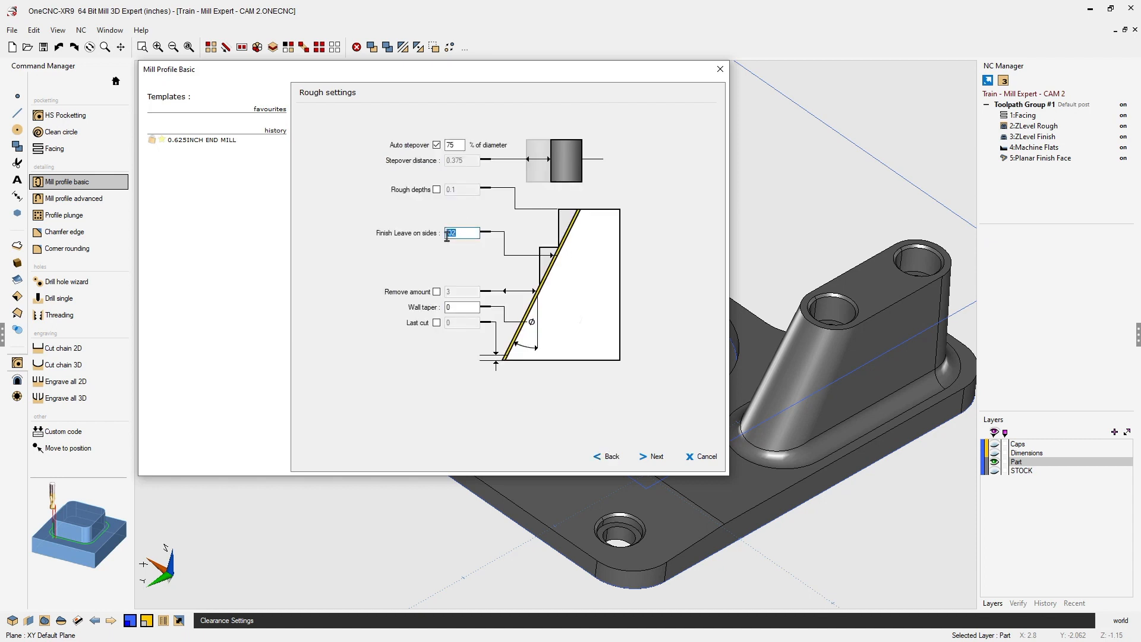
pyautogui.write('0')
pyautogui.click(657, 459)
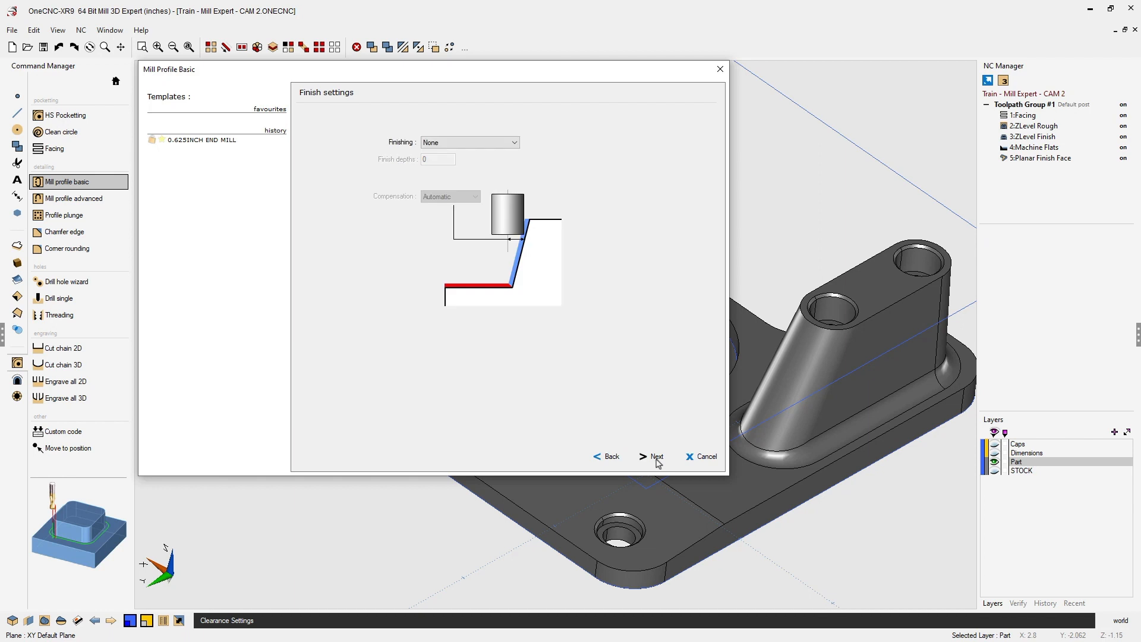
pyautogui.click(656, 457)
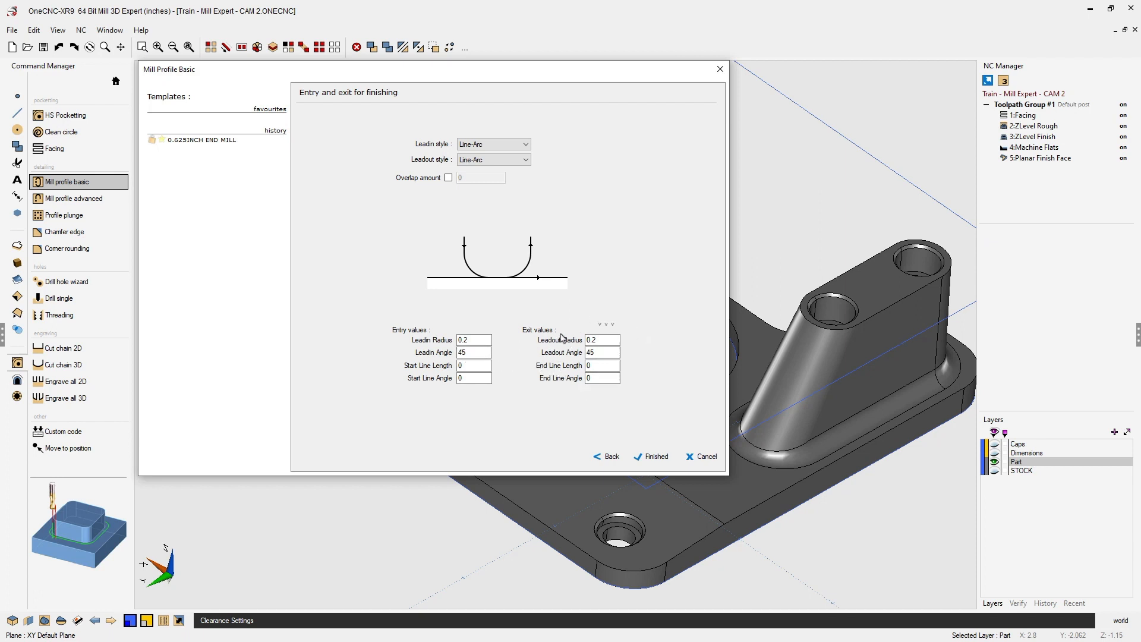
pyautogui.click(655, 456)
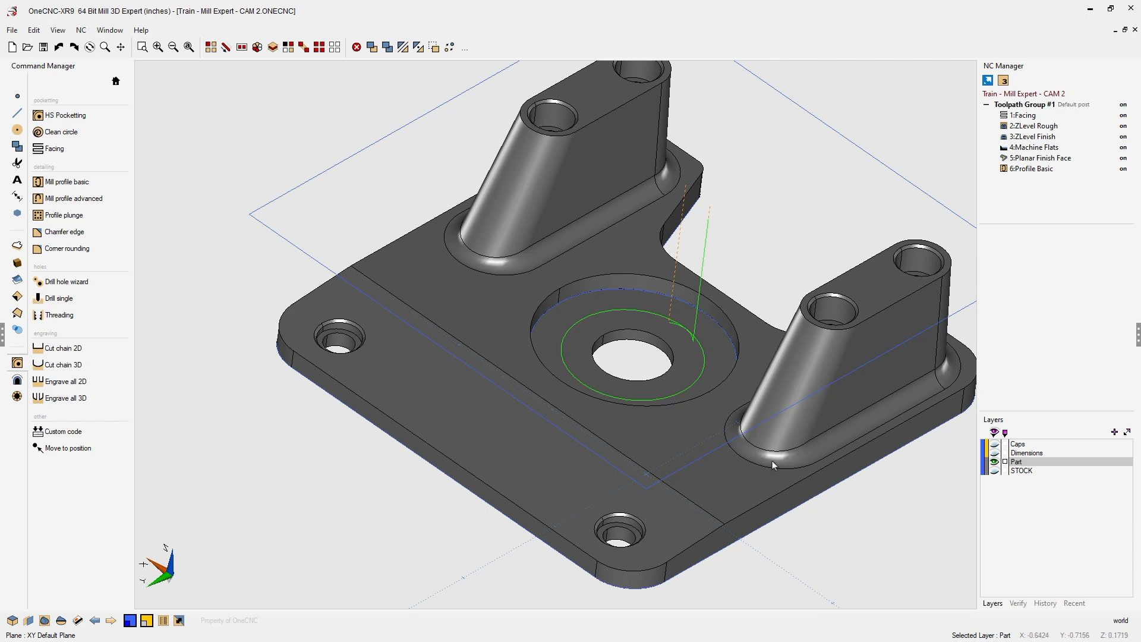
# Start another basic mill profile on the bracket's bottom outer edge, chain the whole outline and accept the 0.5 inch end mill.
pyautogui.click(70, 182)
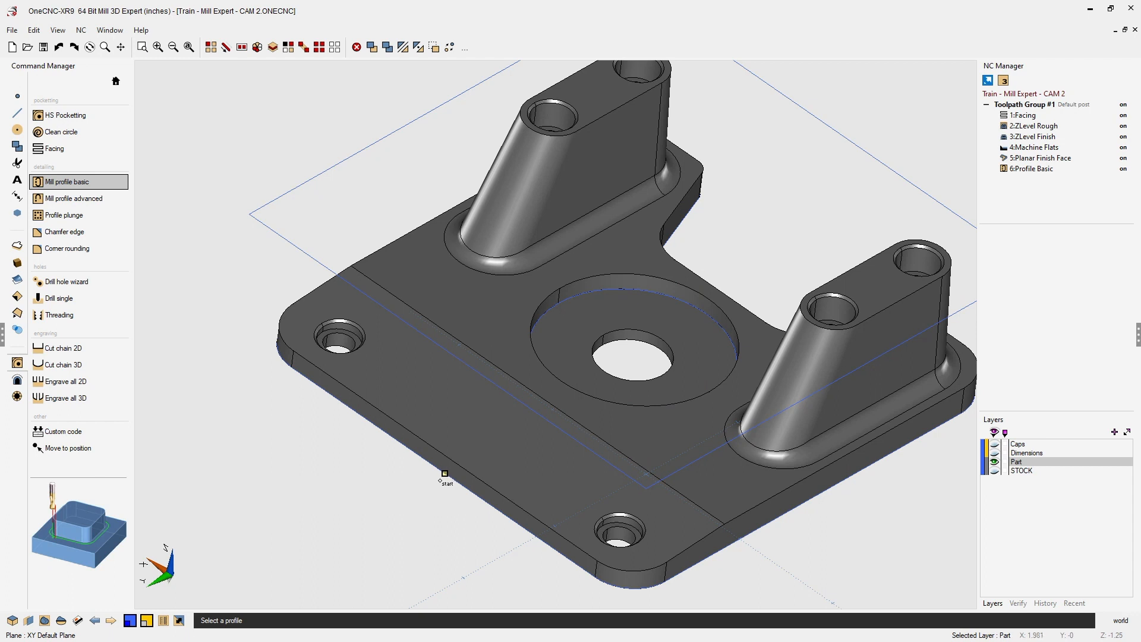
pyautogui.click(443, 476)
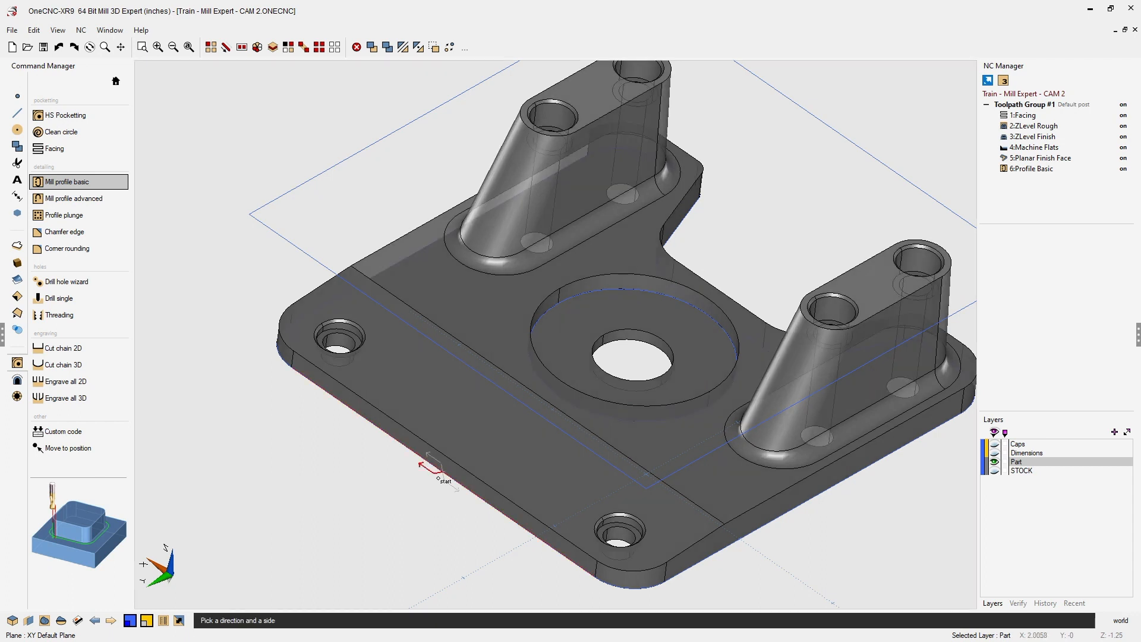
pyautogui.click(434, 476)
pyautogui.press('F3')
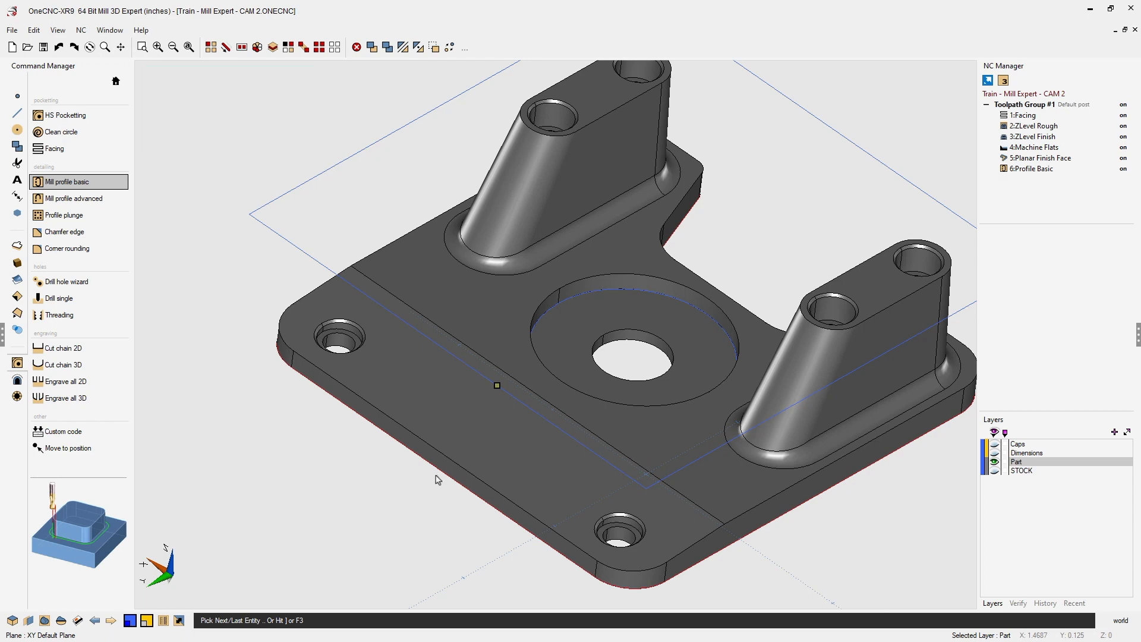
pyautogui.press('F3')
pyautogui.moveTo(472, 128); pyautogui.dragTo(334, 77)
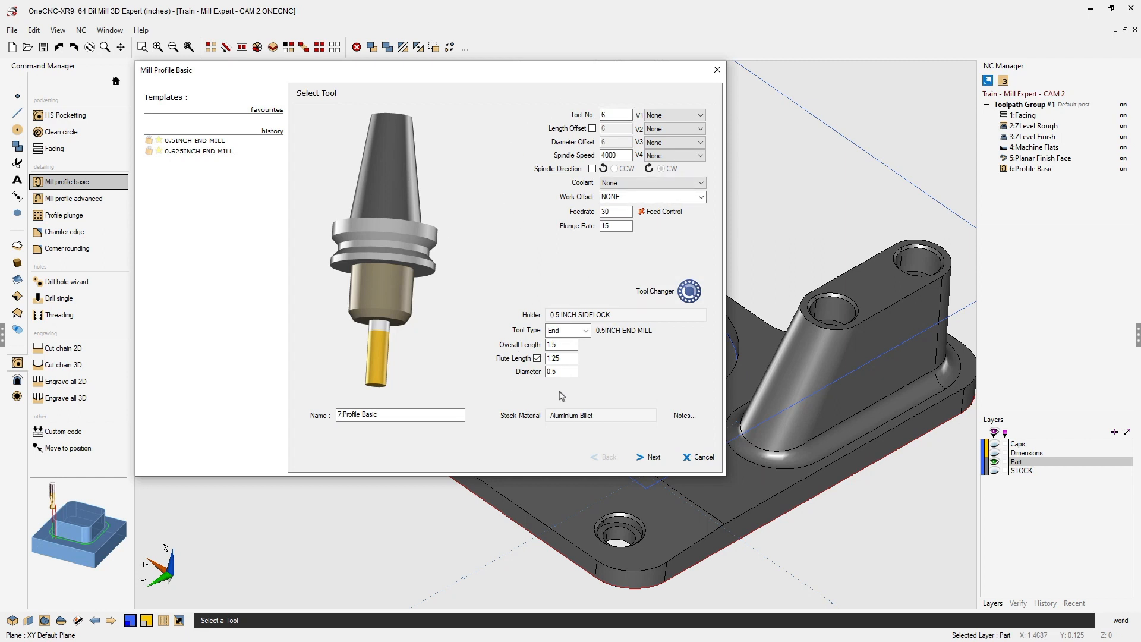
pyautogui.click(653, 457)
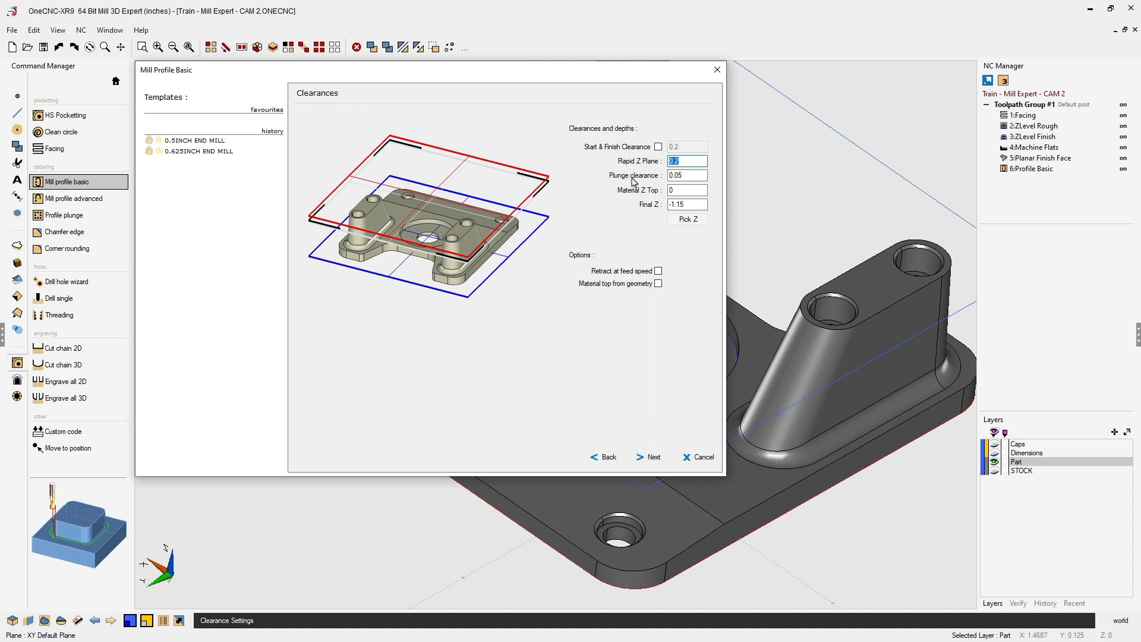
# Pick the Z depth at the plate's bottom corner, override the Final Z with -1.3 and accept the clearances.
pyautogui.click(687, 219)
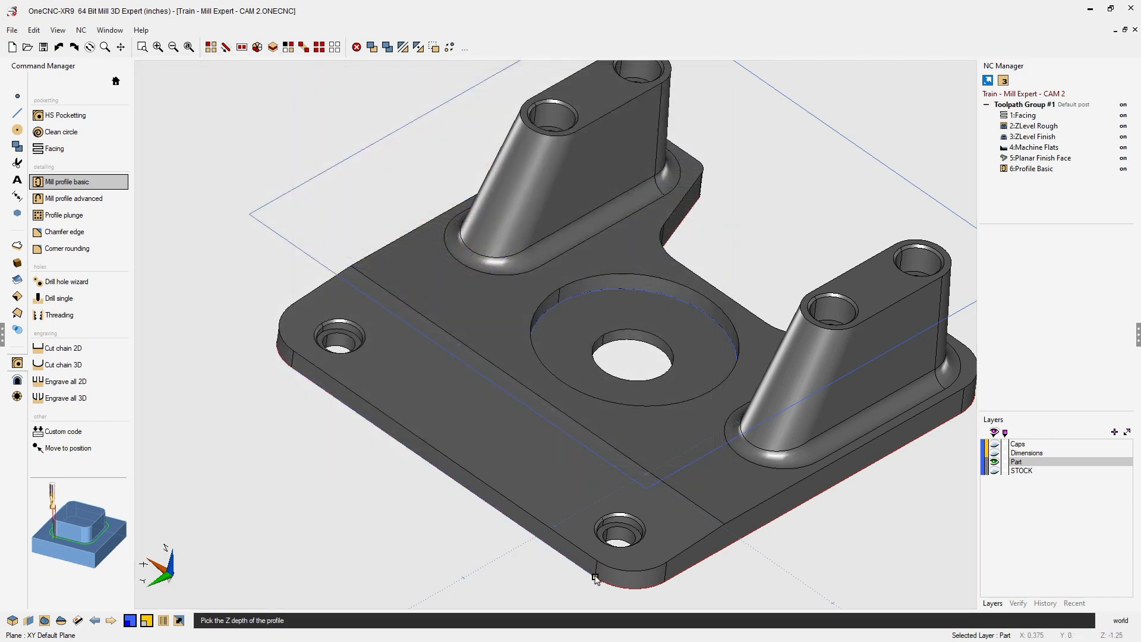
pyautogui.click(595, 578)
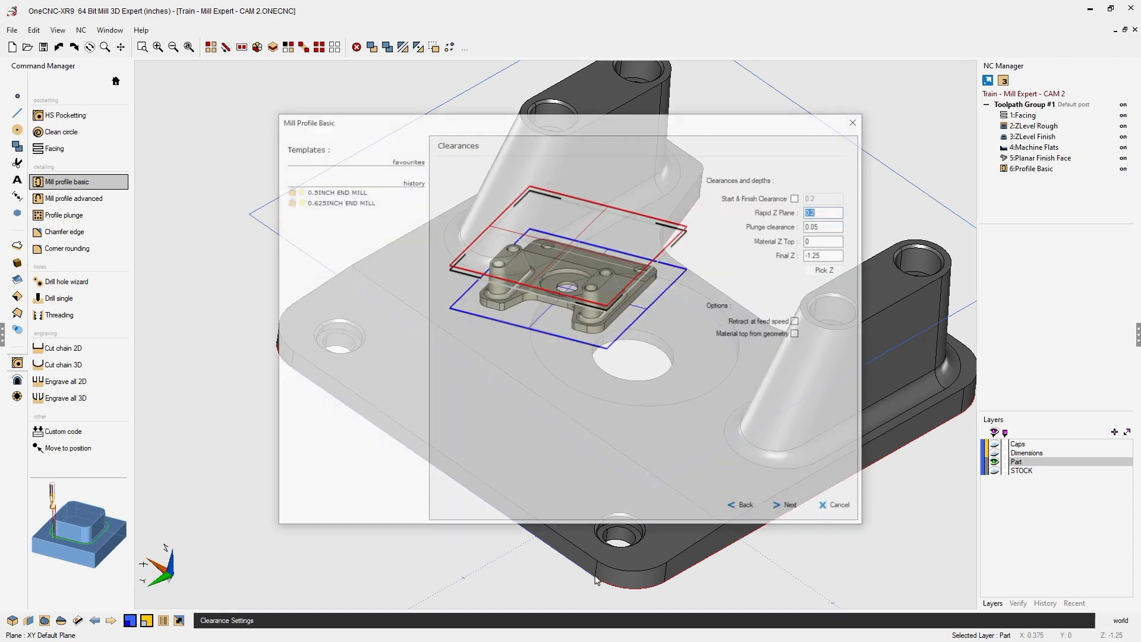
pyautogui.moveTo(605, 137); pyautogui.dragTo(467, 82)
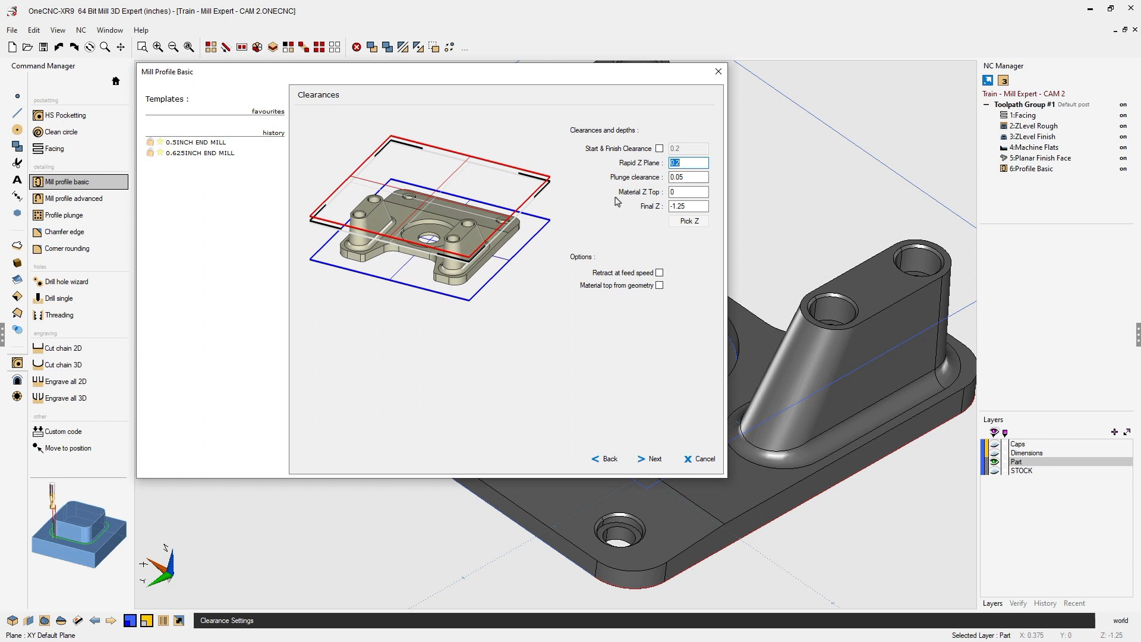
pyautogui.doubleClick(670, 206)
pyautogui.write('-')
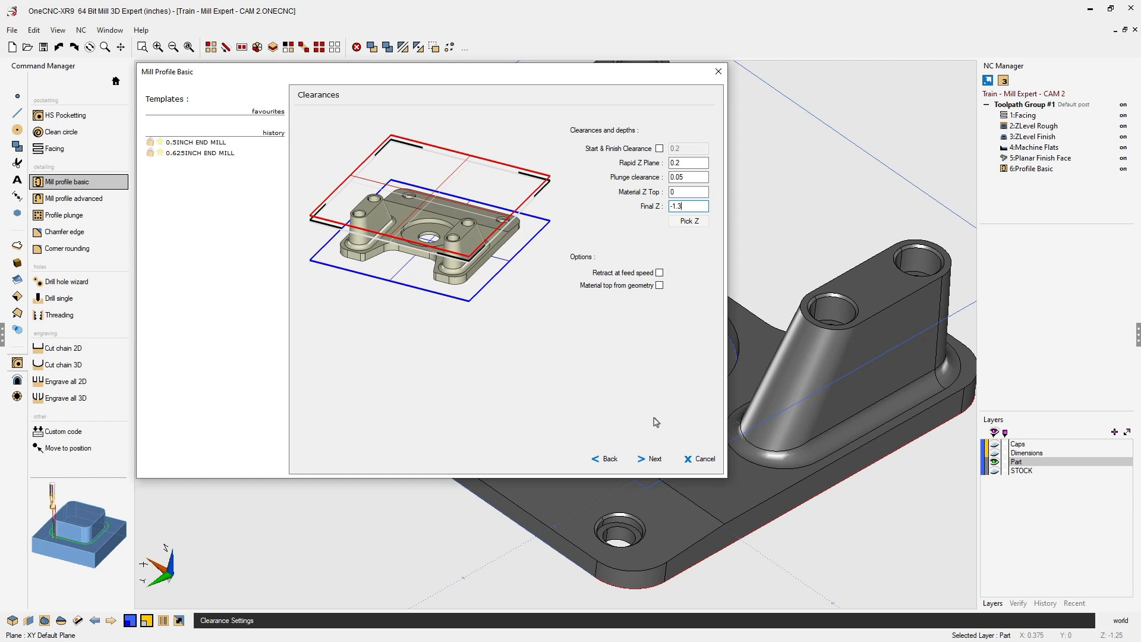
pyautogui.click(654, 459)
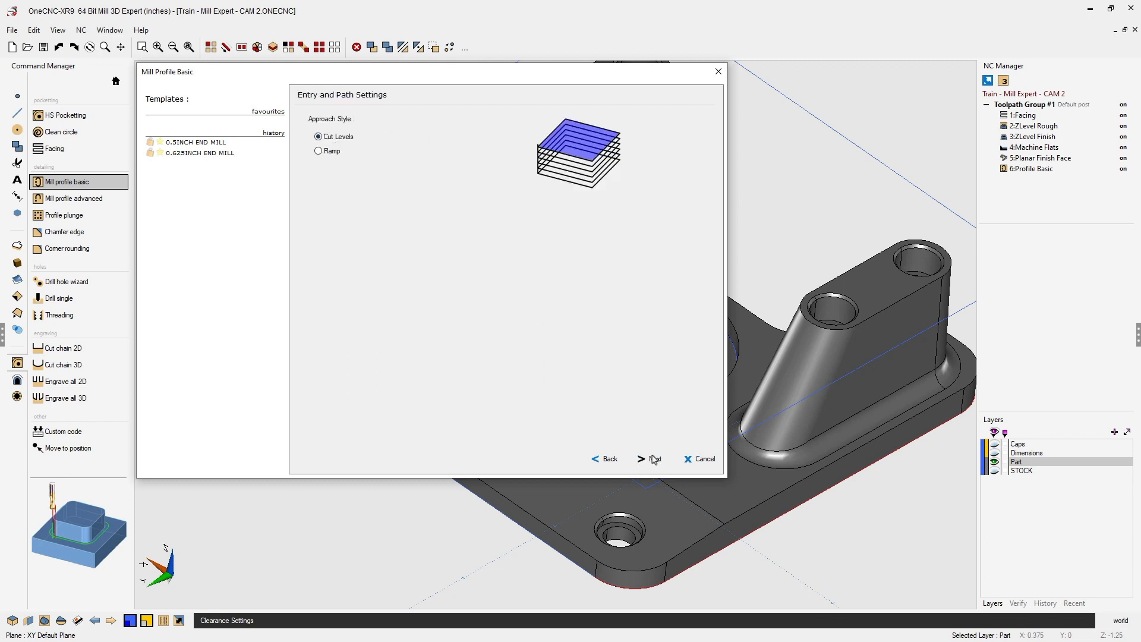
# Keep Cut Levels, the 75% stepover, no finishing and Line-Arc leads, and generate the outer profile toolpath.
pyautogui.click(654, 460)
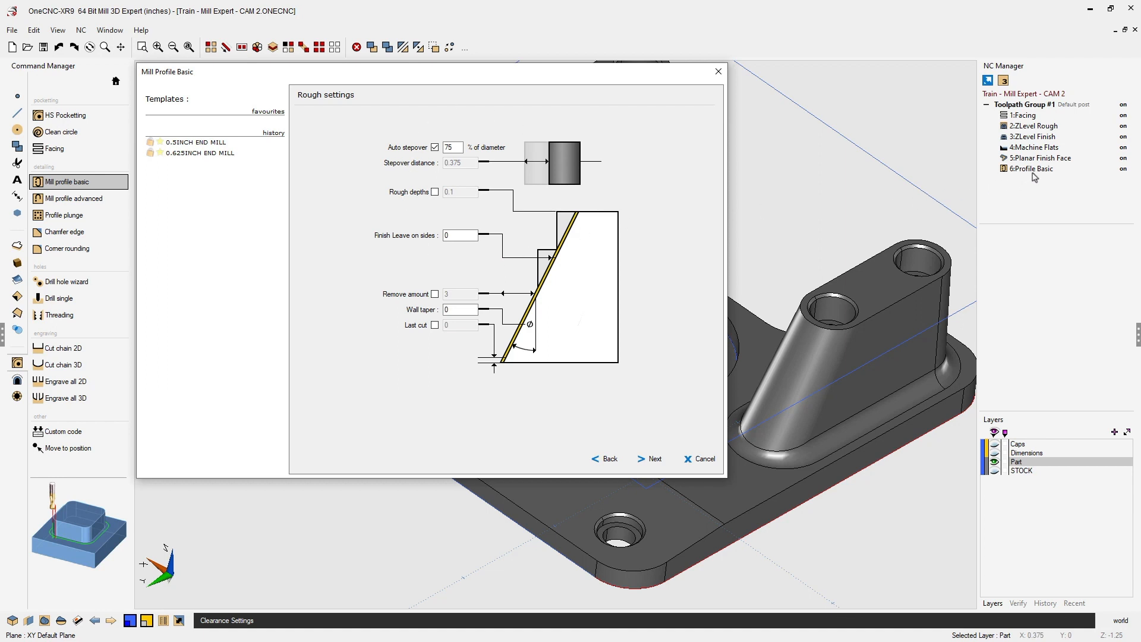
pyautogui.click(655, 460)
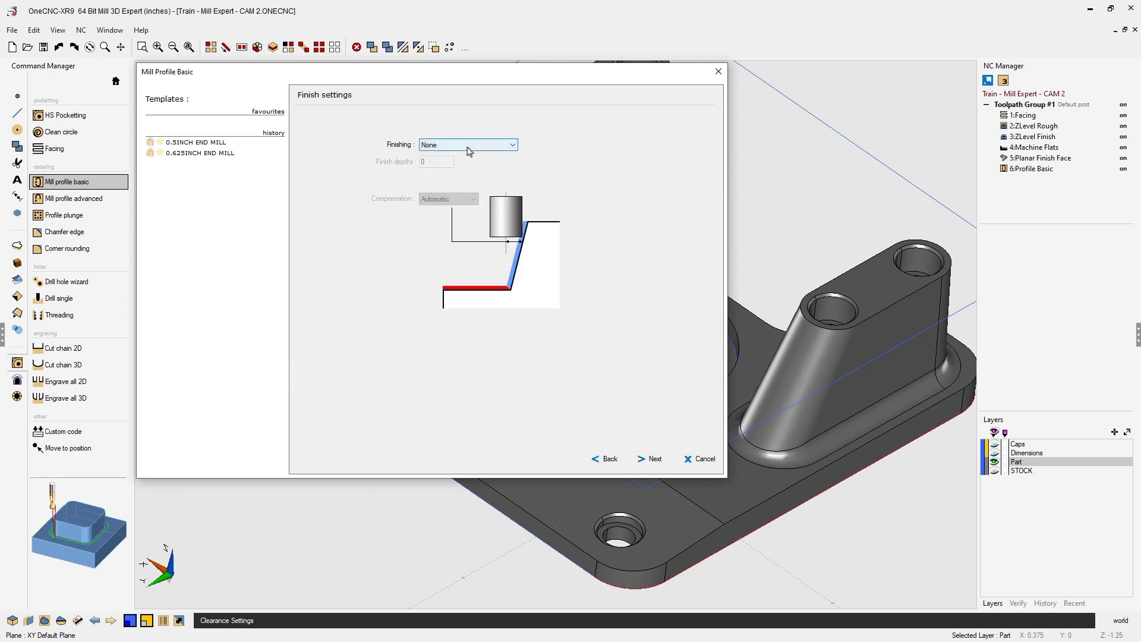
pyautogui.click(656, 461)
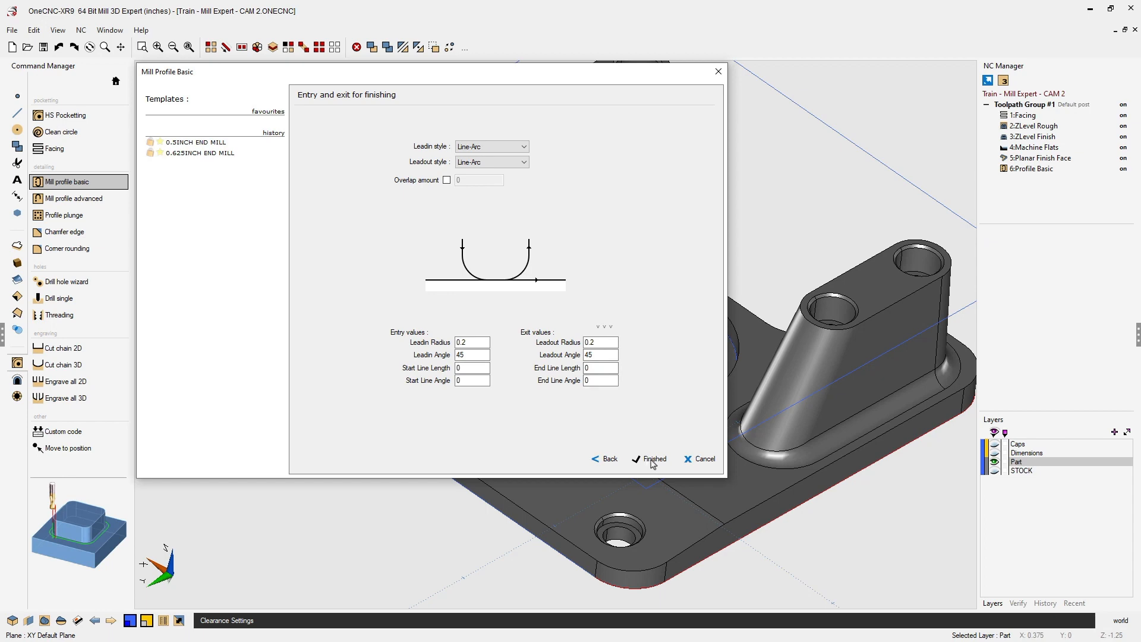
pyautogui.click(653, 459)
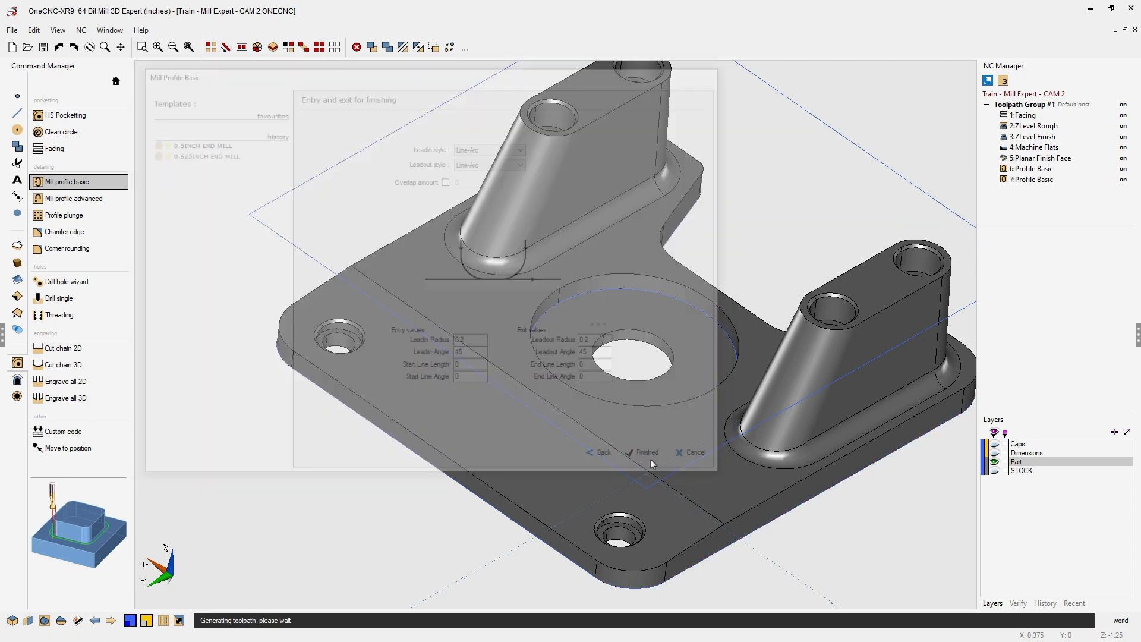
# Simulate all of Toolpath Group #1 on the Stock Model and frame the part in the simulation.
pyautogui.moveTo(639, 441)
pyautogui.mouseDown(button='middle')
pyautogui.moveTo(669, 408)
pyautogui.moveTo(718, 413)
pyautogui.moveTo(596, 393)
pyautogui.moveTo(667, 400)
pyautogui.moveTo(649, 427)
pyautogui.mouseUp(button='middle')
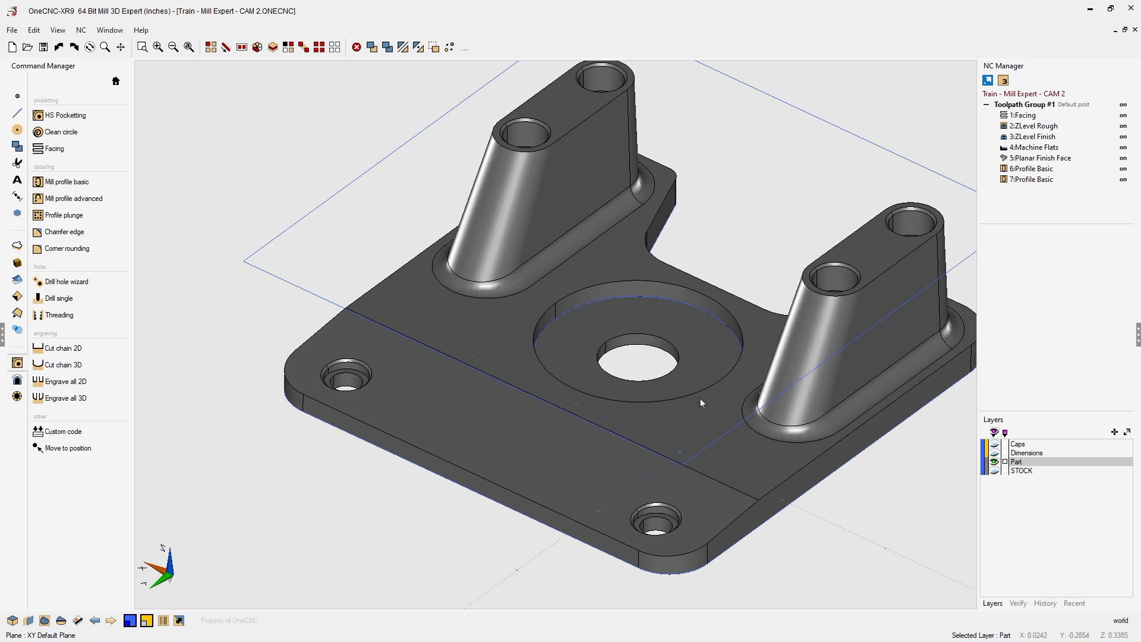
pyautogui.moveTo(714, 389); pyautogui.dragTo(648, 426, button='middle')
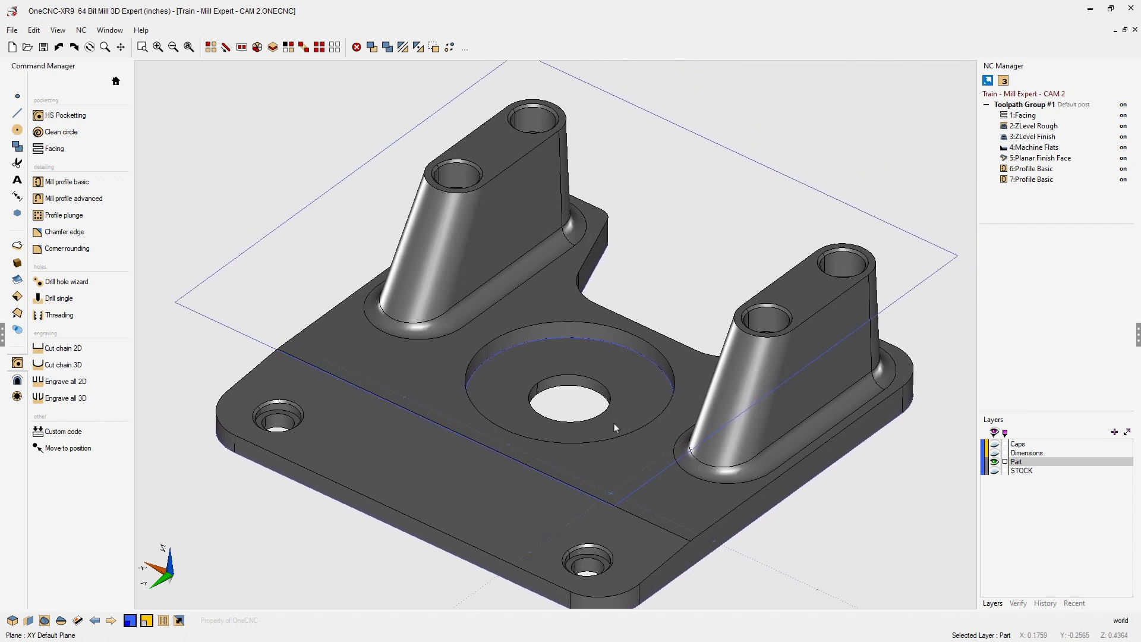
pyautogui.rightClick(1027, 107)
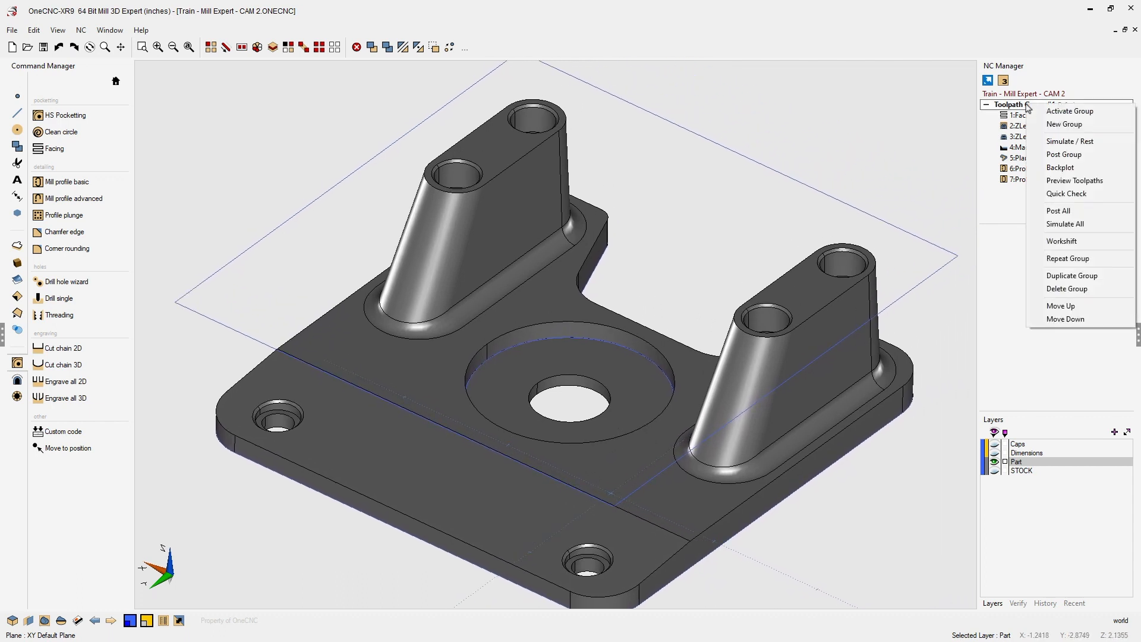
pyautogui.click(1069, 141)
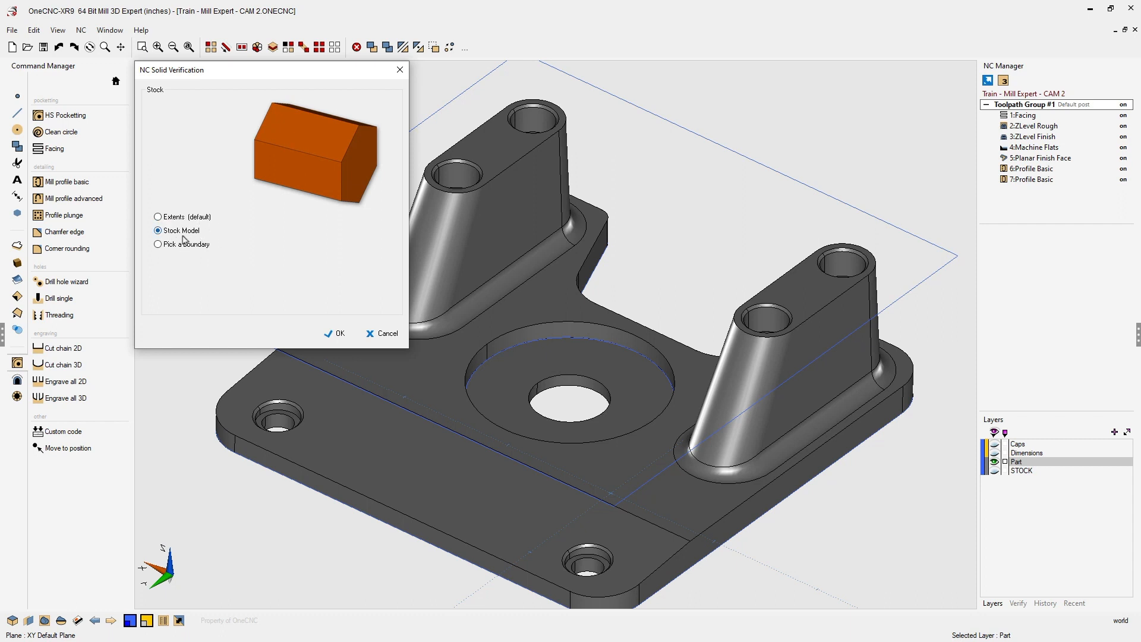
pyautogui.click(338, 334)
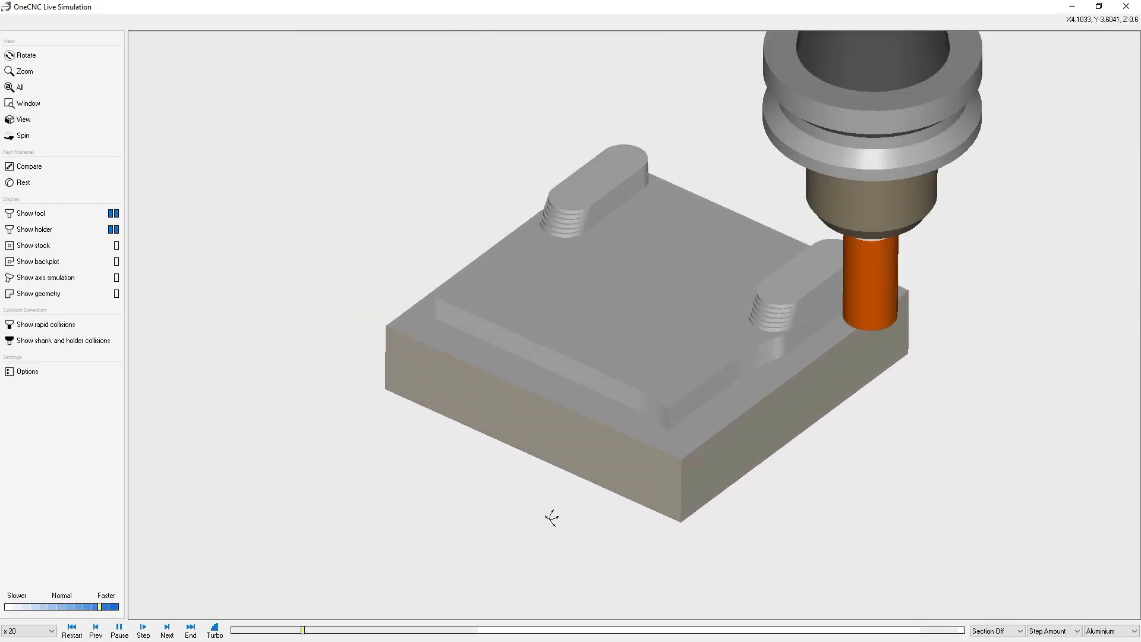
pyautogui.moveTo(551, 517); pyautogui.dragTo(540, 525, button='middle')
pyautogui.scroll(2, 566, 519)
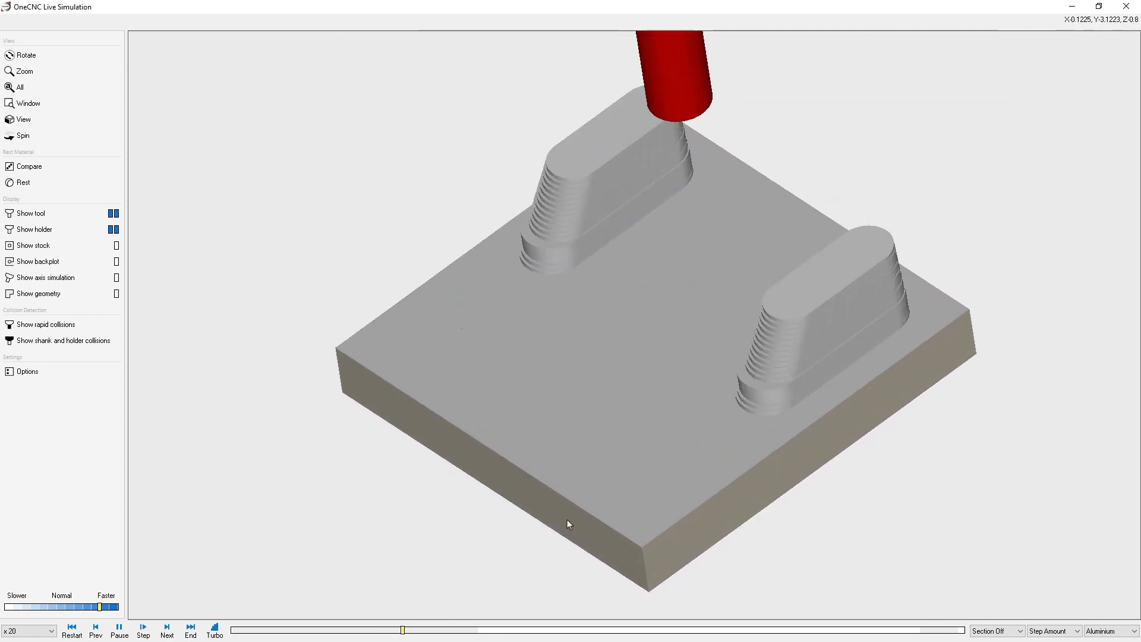
pyautogui.scroll(1, 567, 519)
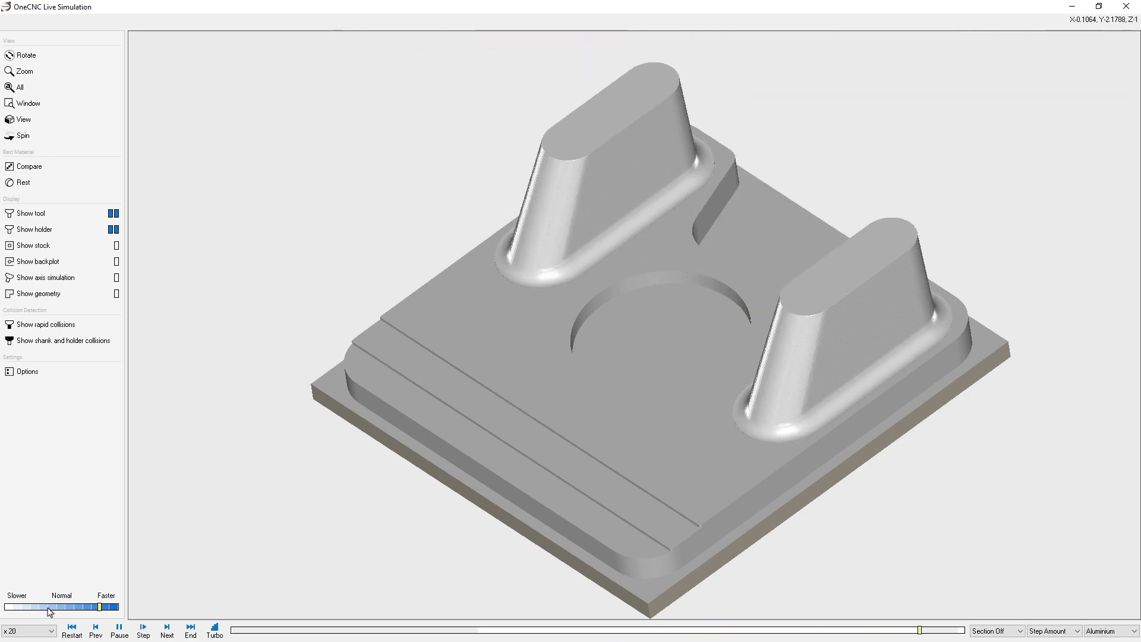
# Slow the simulation playback to /5 to examine the planar finish and the outer profile cuts up close.
pyautogui.click(50, 612)
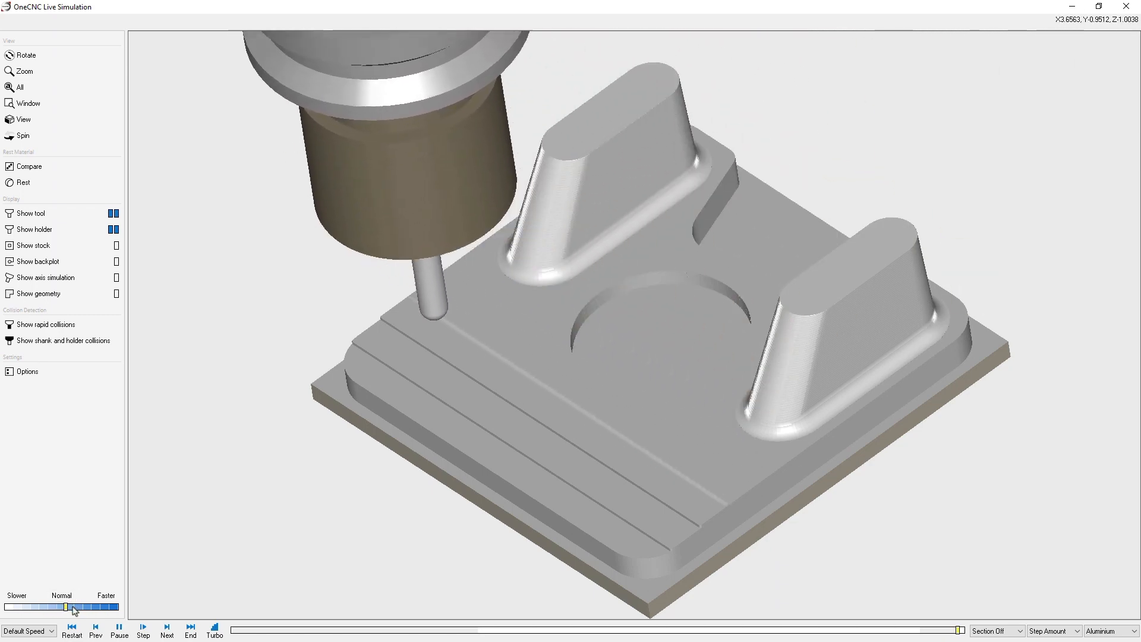
pyautogui.click(75, 607)
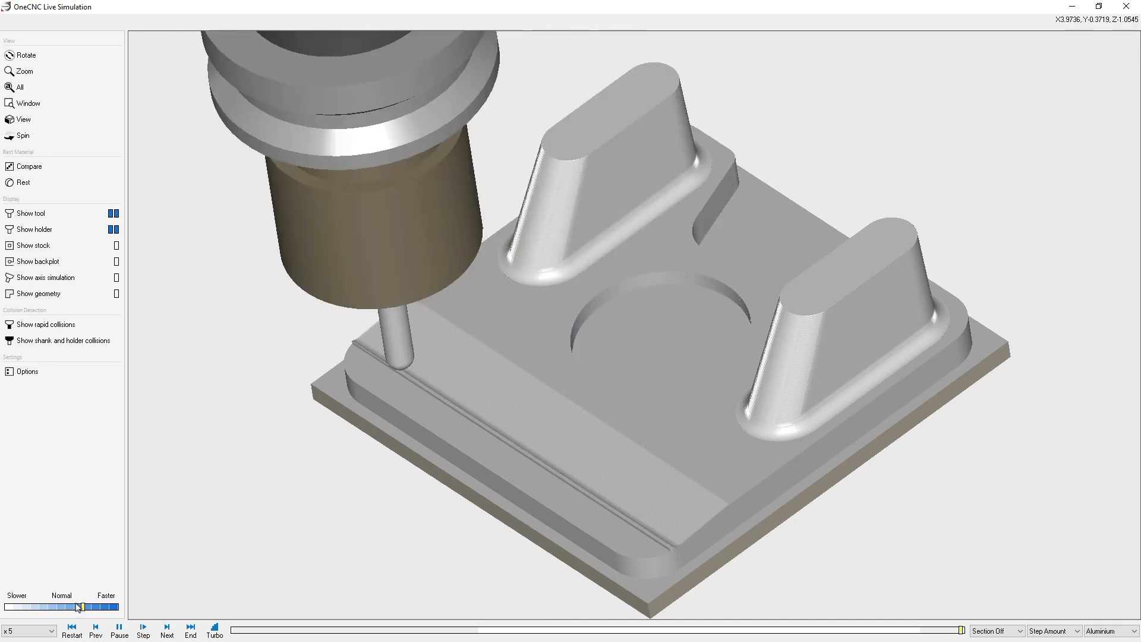
pyautogui.moveTo(77, 606); pyautogui.dragTo(67, 606)
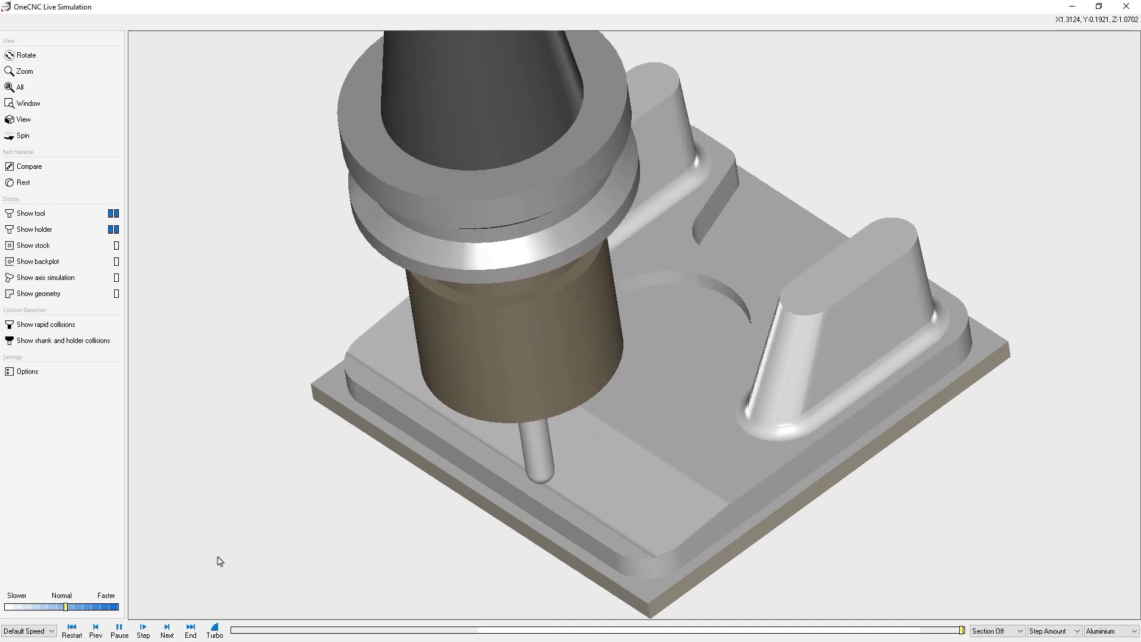
pyautogui.moveTo(281, 536); pyautogui.dragTo(290, 525, button='middle')
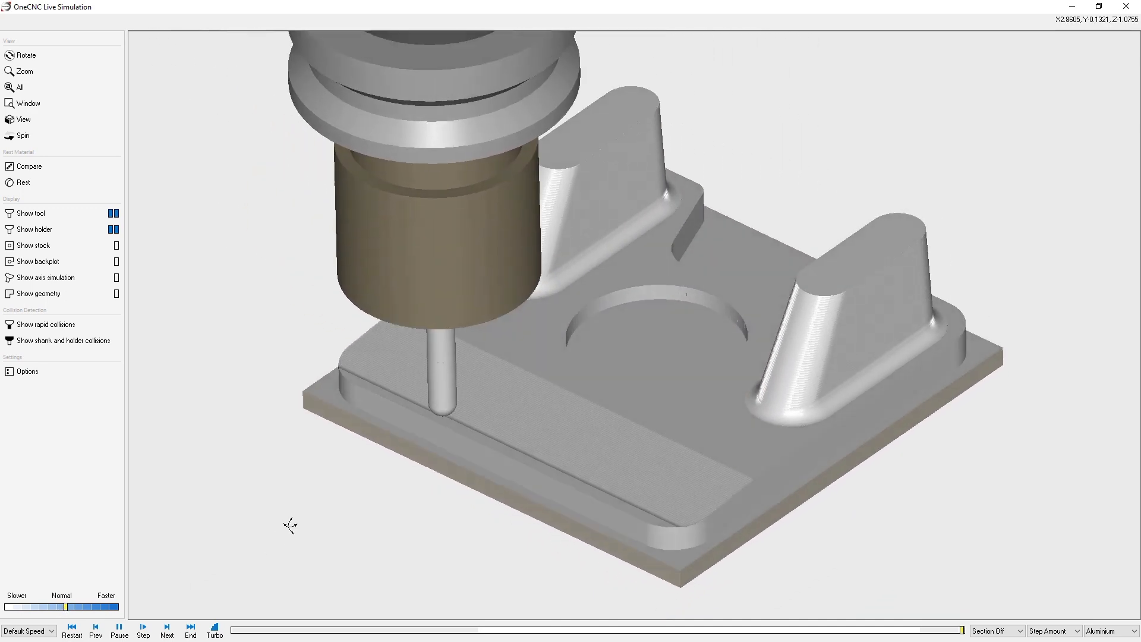
pyautogui.scroll(1, 290, 525)
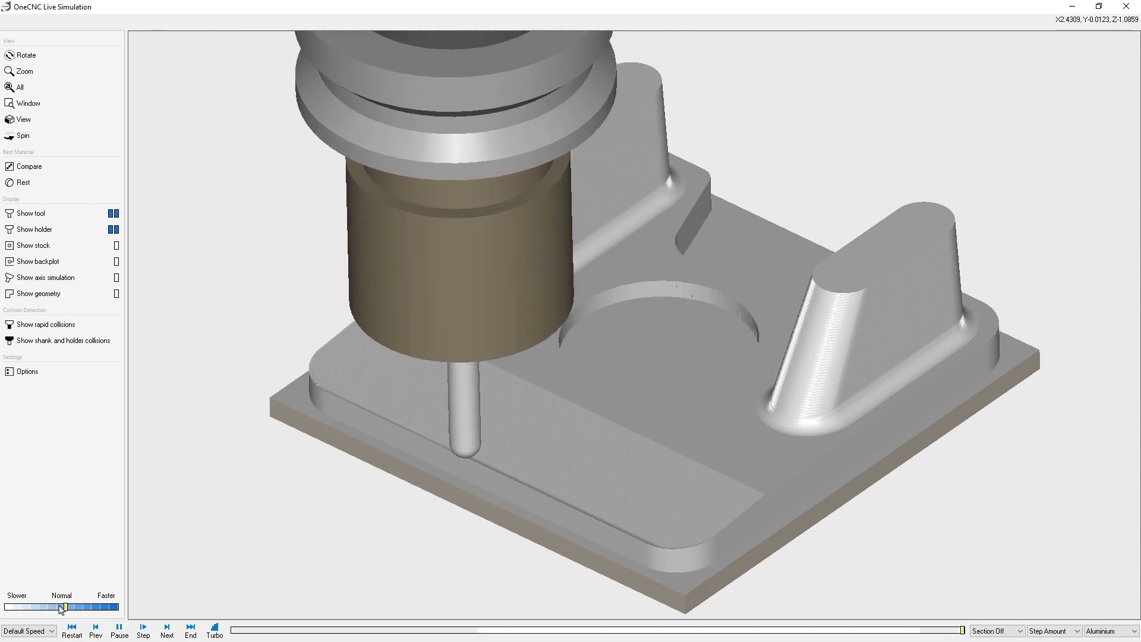
pyautogui.click(62, 606)
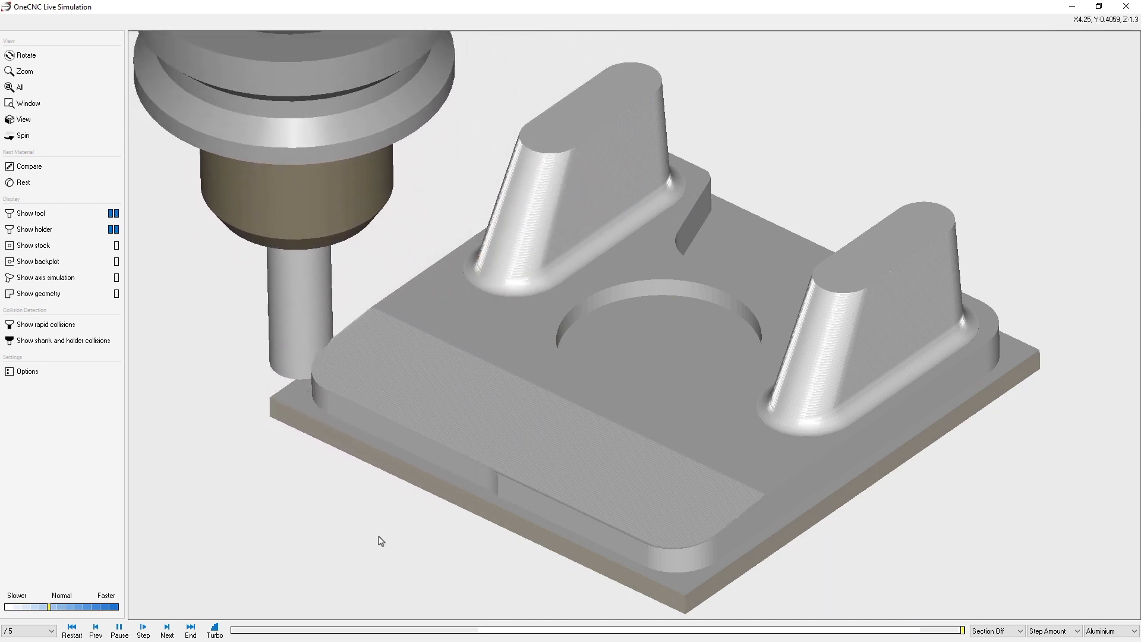
pyautogui.moveTo(534, 513)
pyautogui.mouseDown(button='middle')
pyautogui.moveTo(515, 509)
pyautogui.moveTo(541, 505)
pyautogui.mouseUp(button='middle')
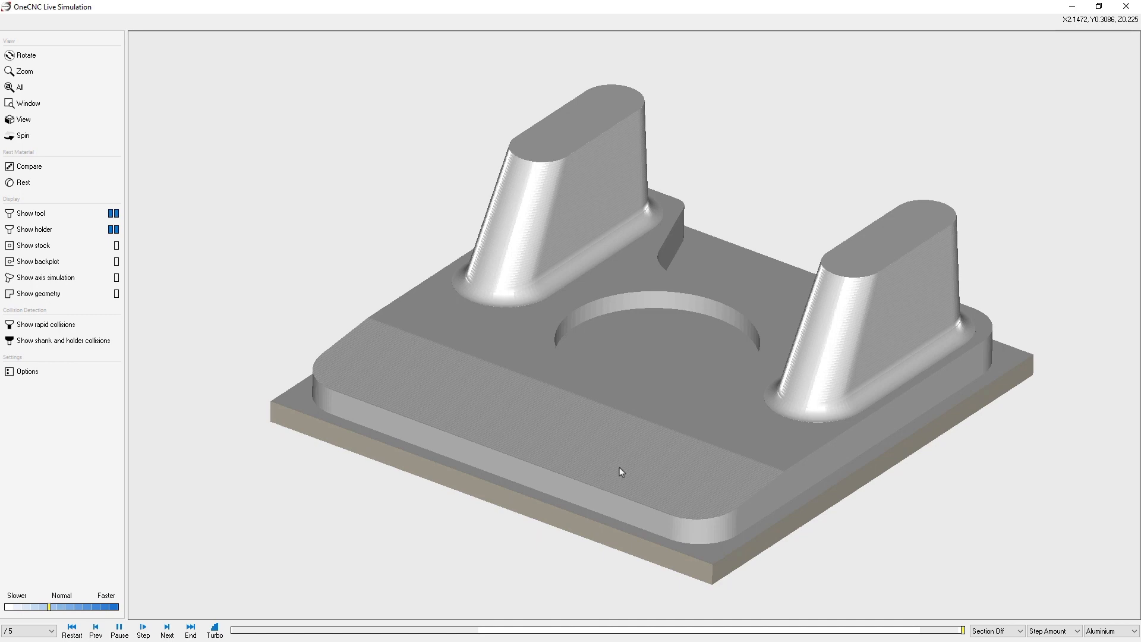
# Change the simulation's material colouring from Aluminium to Random and restart the simulation.
pyautogui.click(1105, 631)
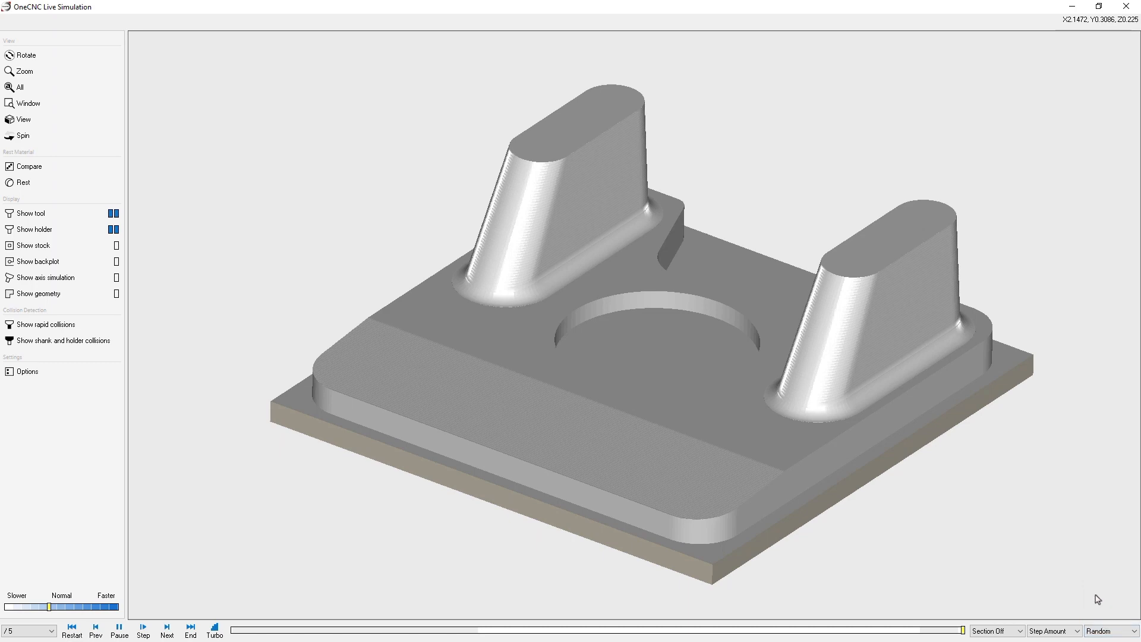
pyautogui.click(76, 633)
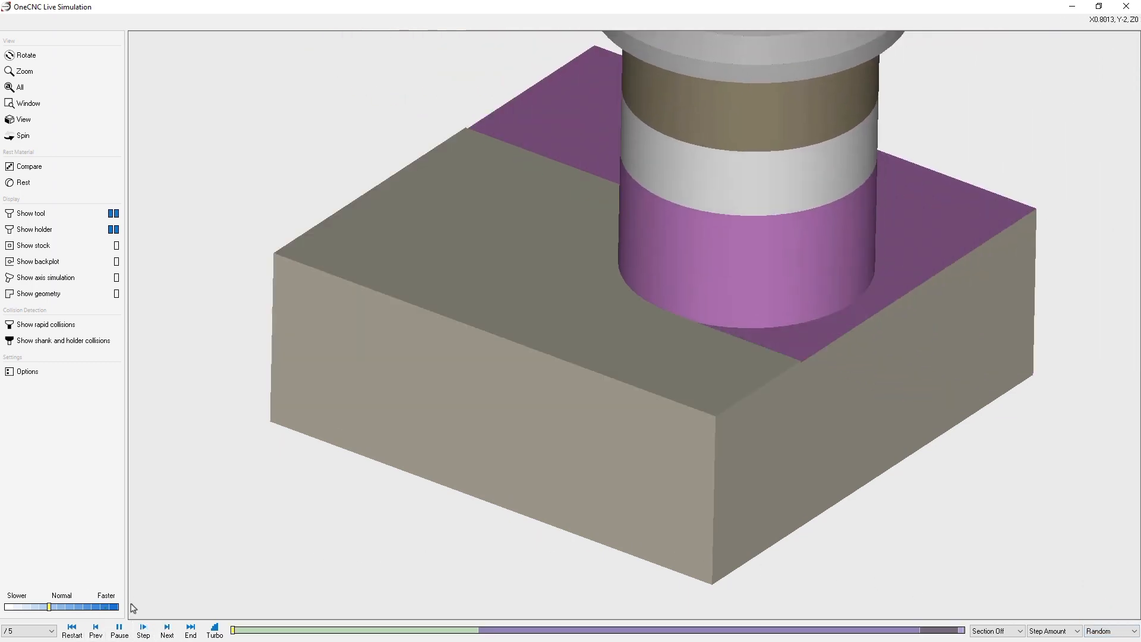
pyautogui.scroll(-1, 714, 391)
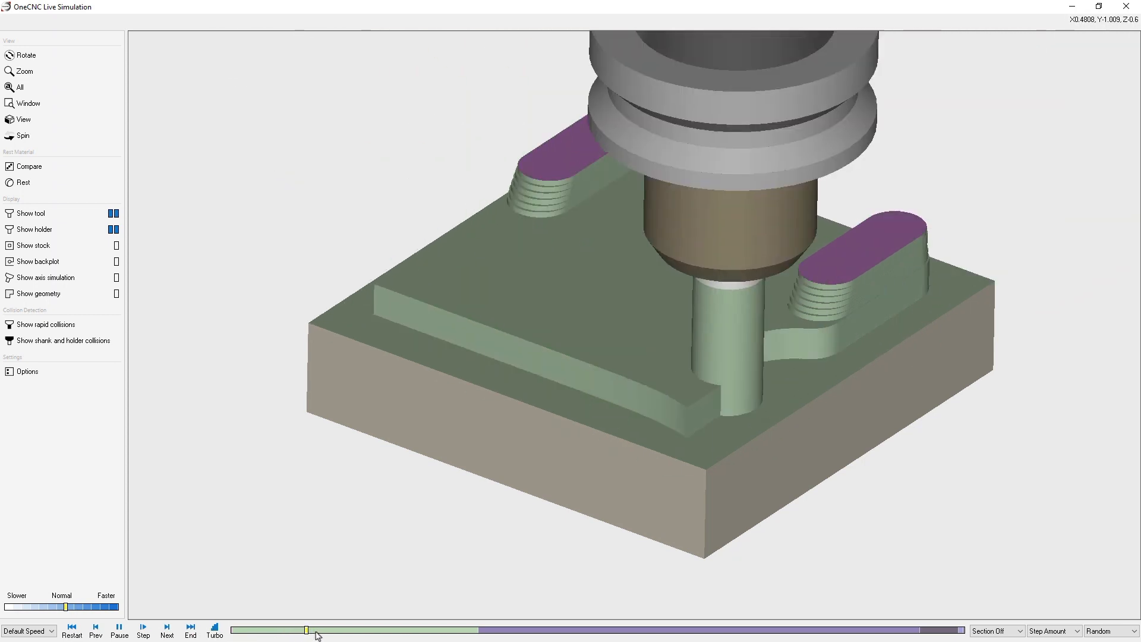
# Run the roughing playback at x5, return it to Default Speed and examine the finishing cuts on the bosses.
pyautogui.click(80, 607)
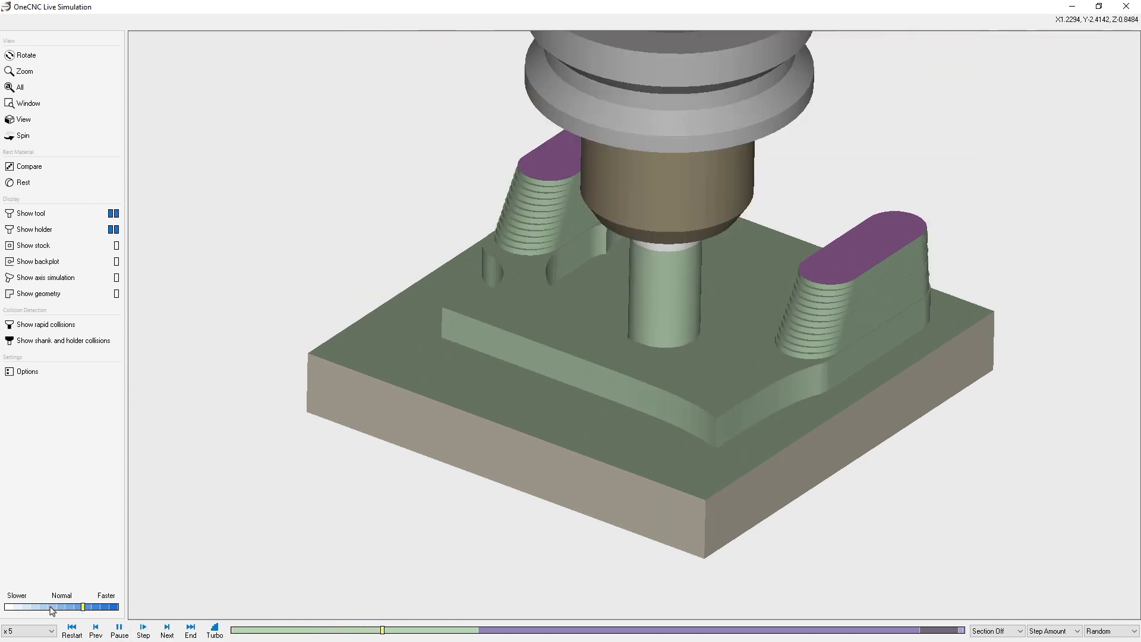
pyautogui.click(51, 607)
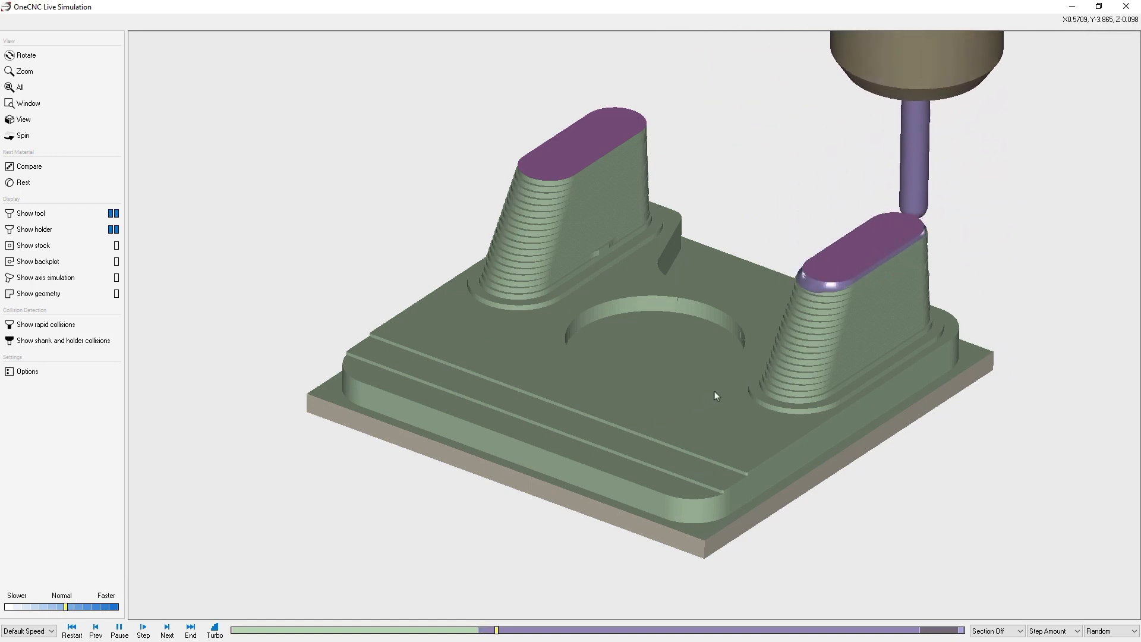
pyautogui.scroll(1, 740, 383)
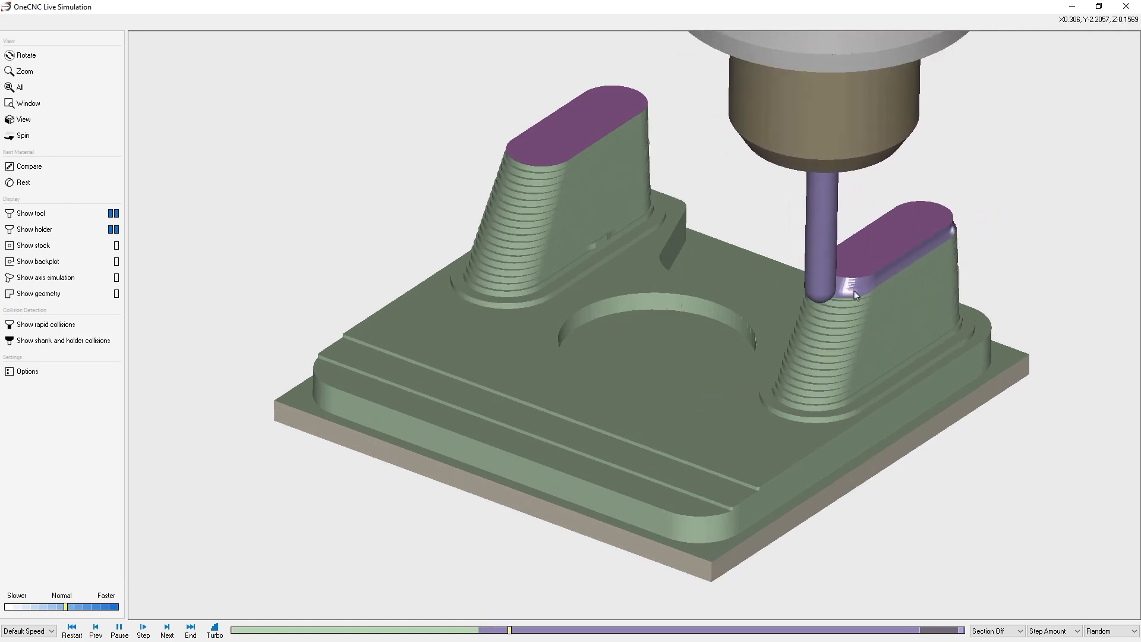